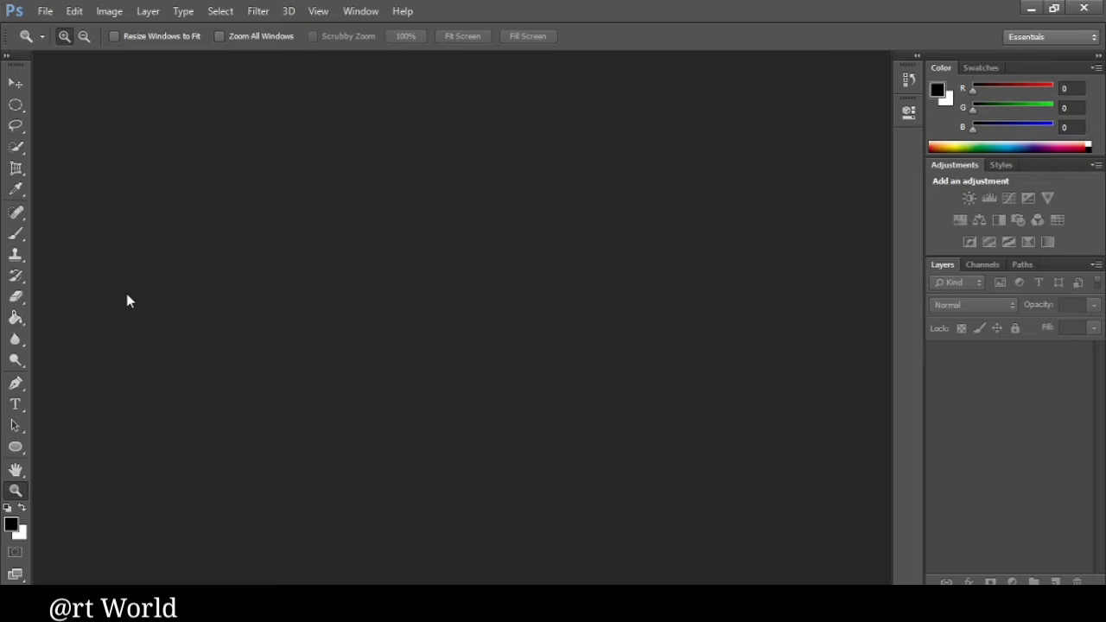
Start a new white document 12 in wide by 18 in tall at 300 pixels/inch
click(48, 10)
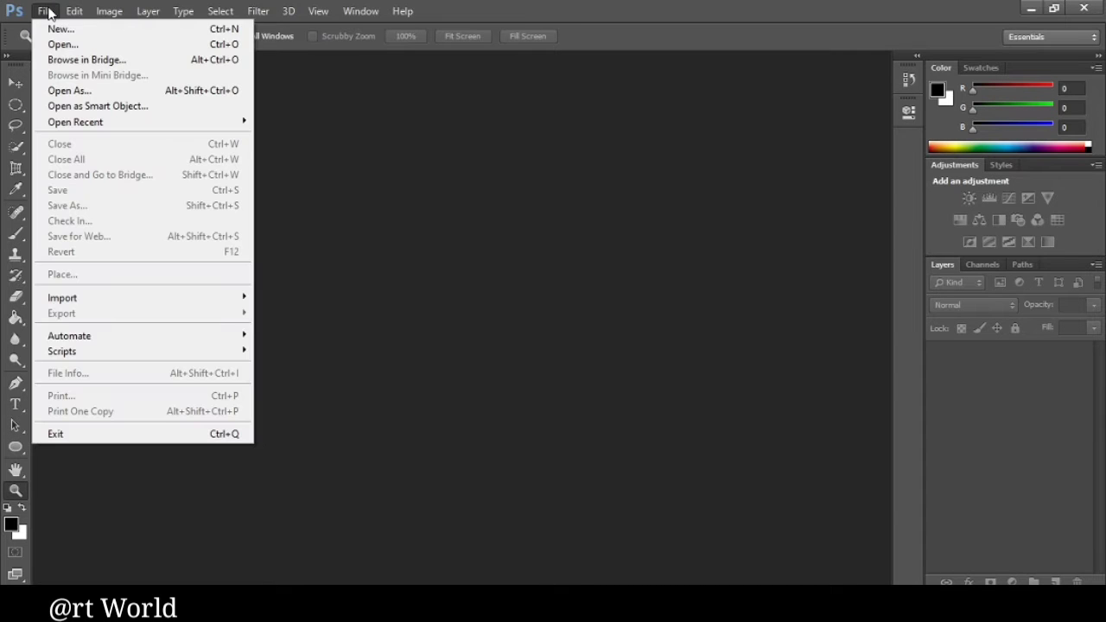
click(60, 28)
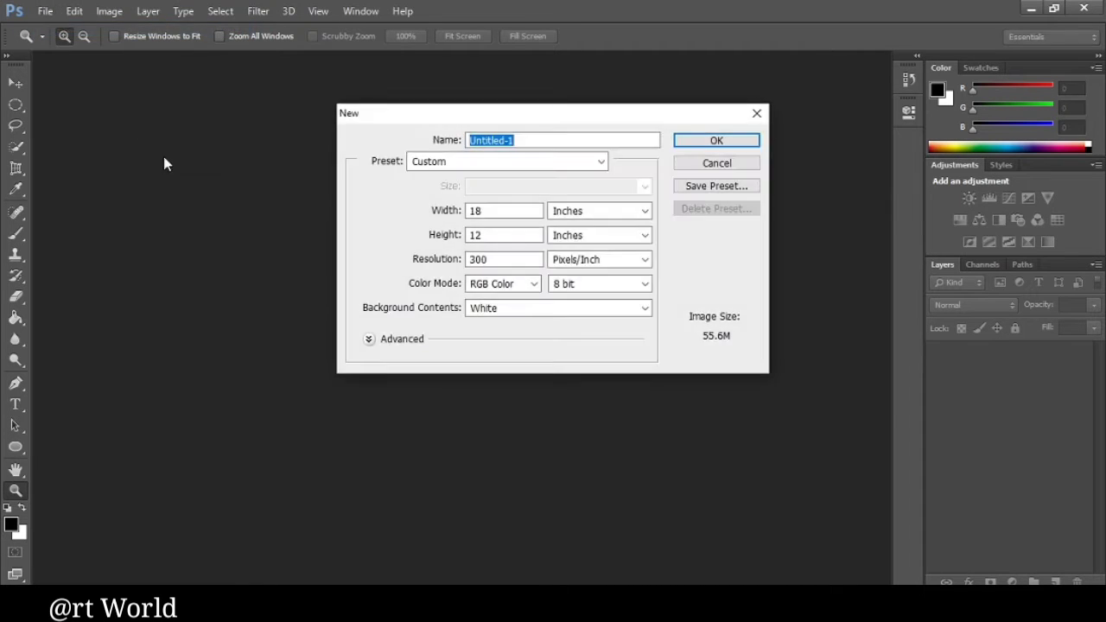
double_click(484, 211)
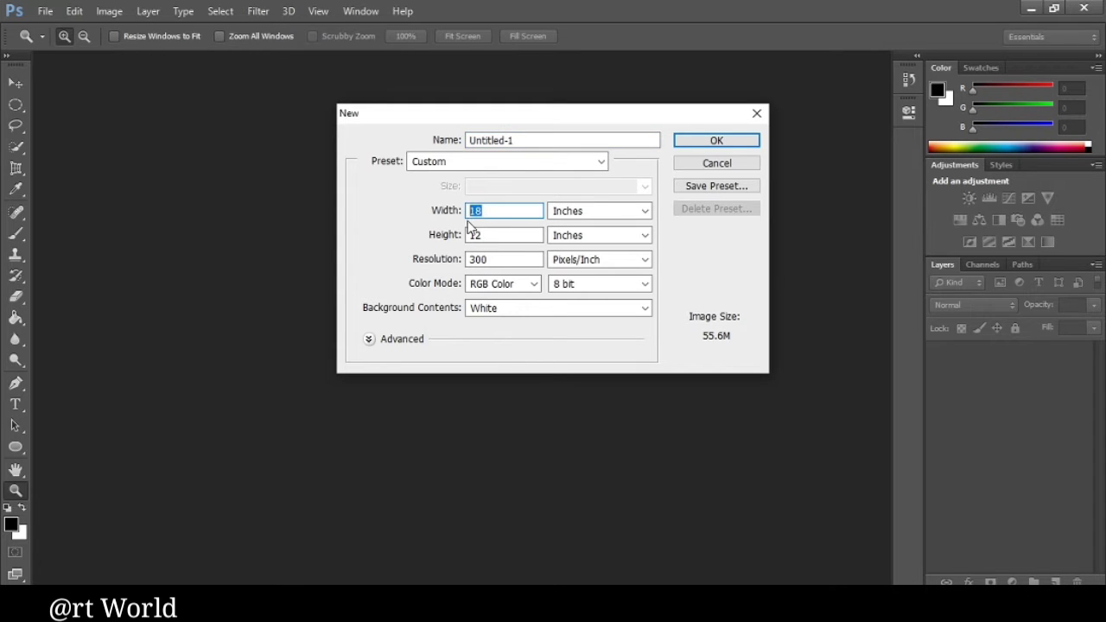
text(12)
double_click(482, 235)
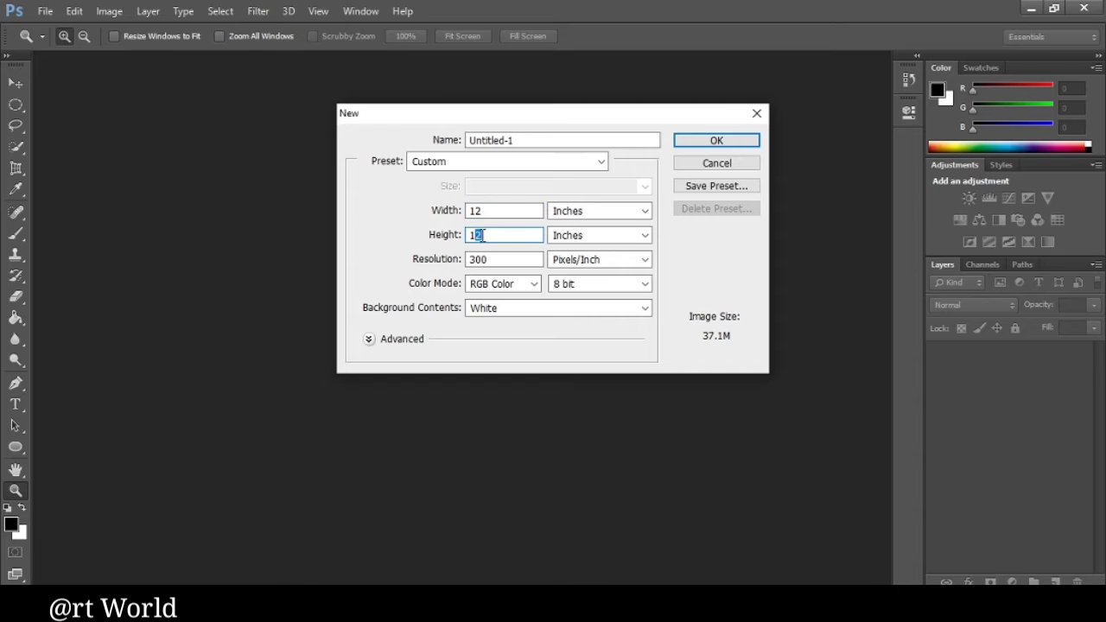
text(18)
click(703, 143)
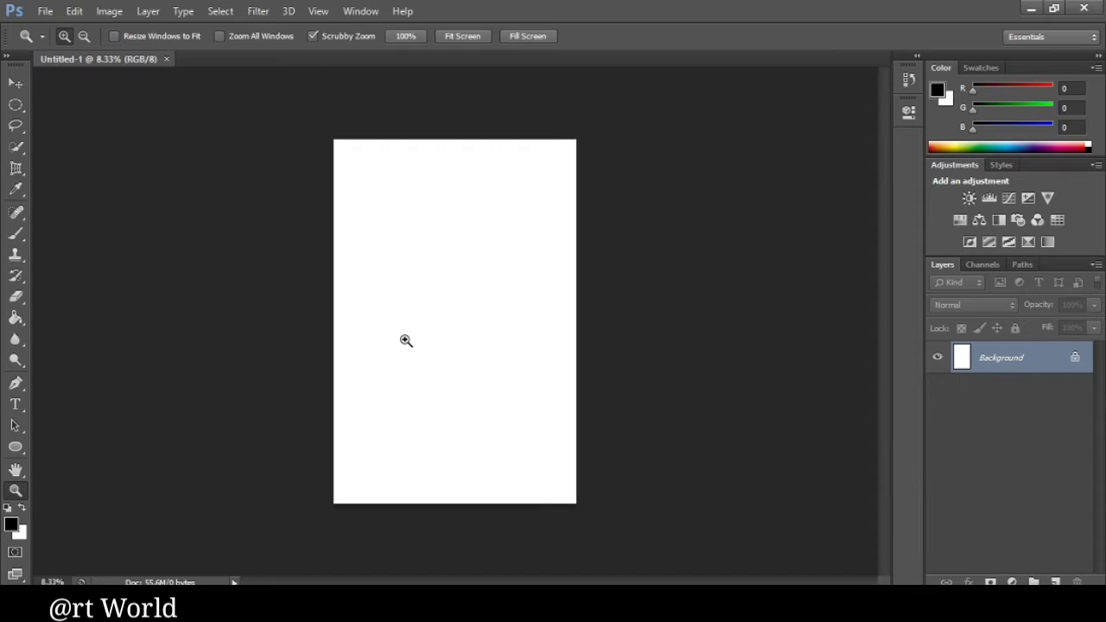
Zoom in and pencil the mountain's left and right slopes meeting at the peak
click(406, 340)
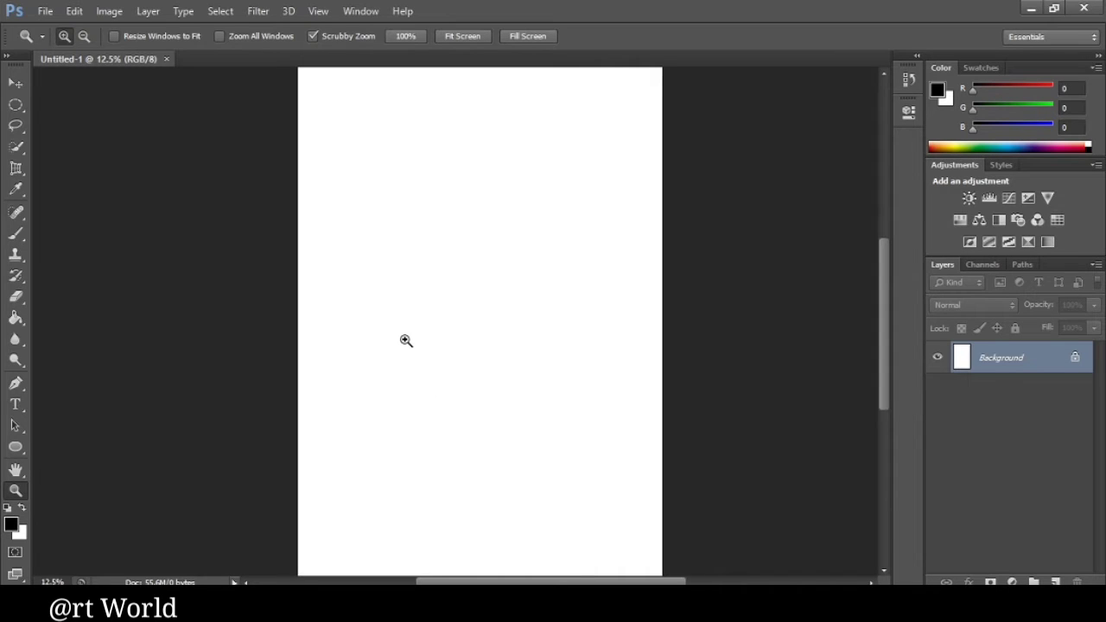
drag(889, 309, 886, 208)
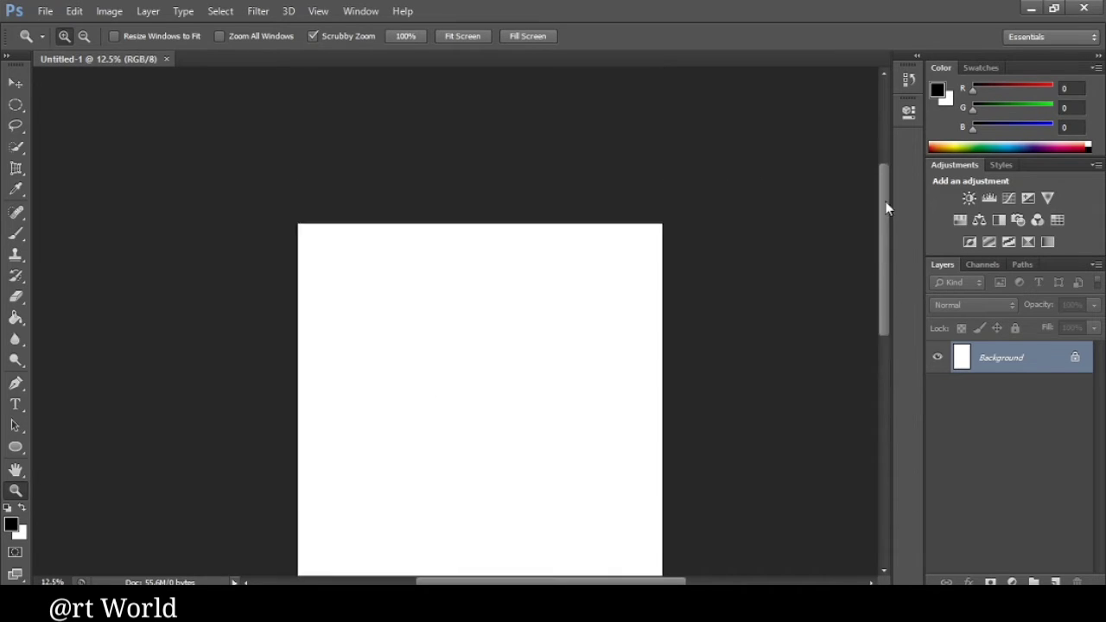
key(shift+b)
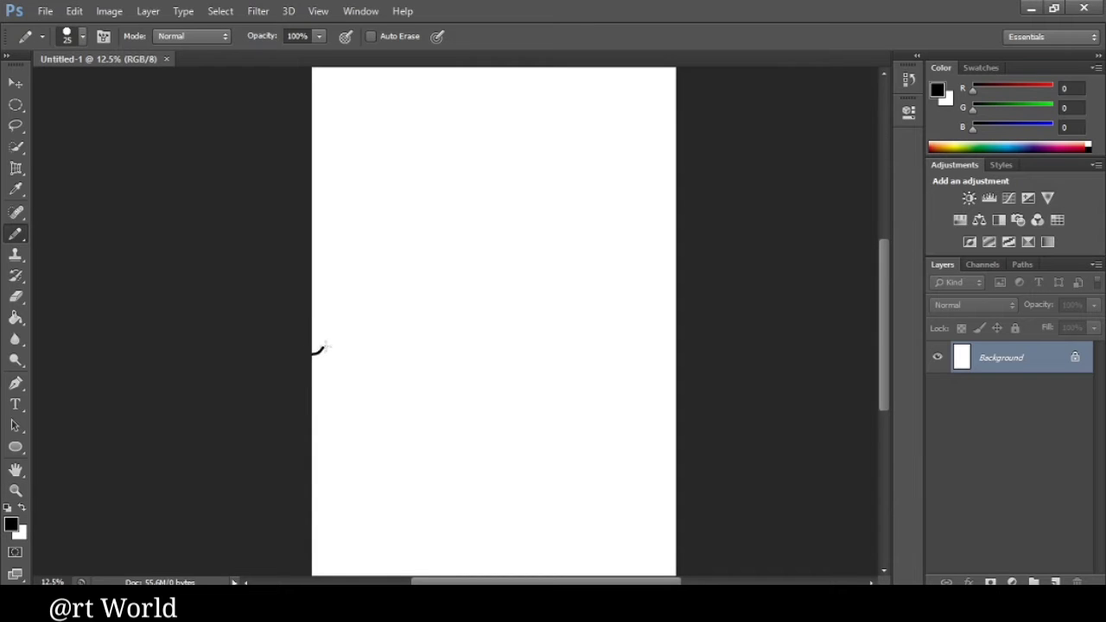
drag(326, 346, 493, 165)
drag(523, 201, 665, 367)
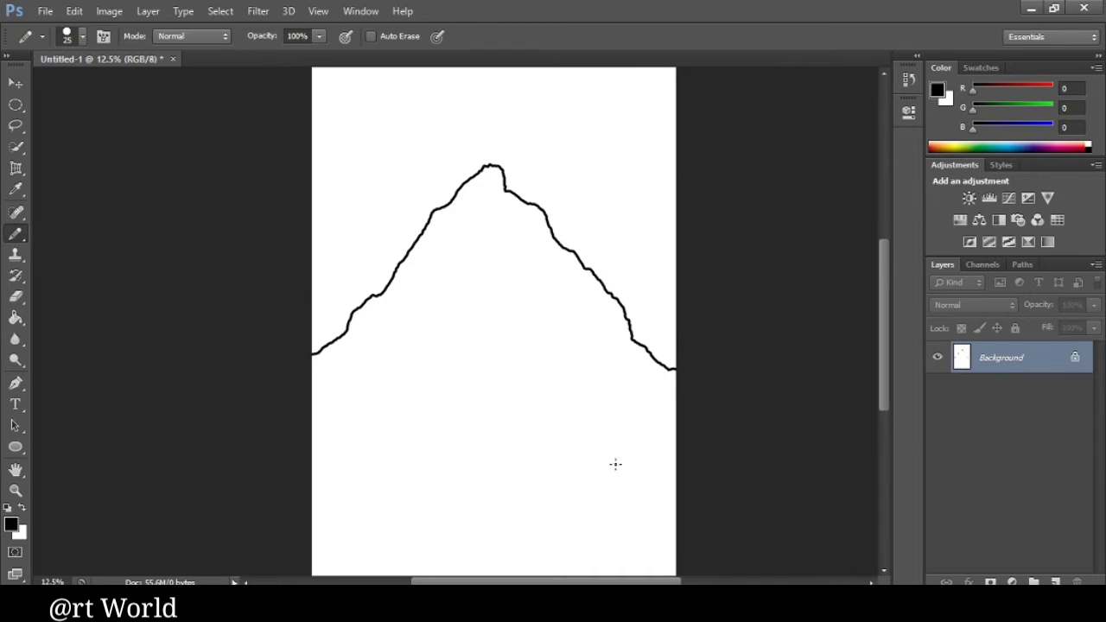
Add inner ridge lines and a lower hill line across the canvas
scroll(614, 464, down, 2)
mouse_move(373, 232)
mouse_down()
mouse_move(432, 288)
mouse_move(449, 342)
mouse_up()
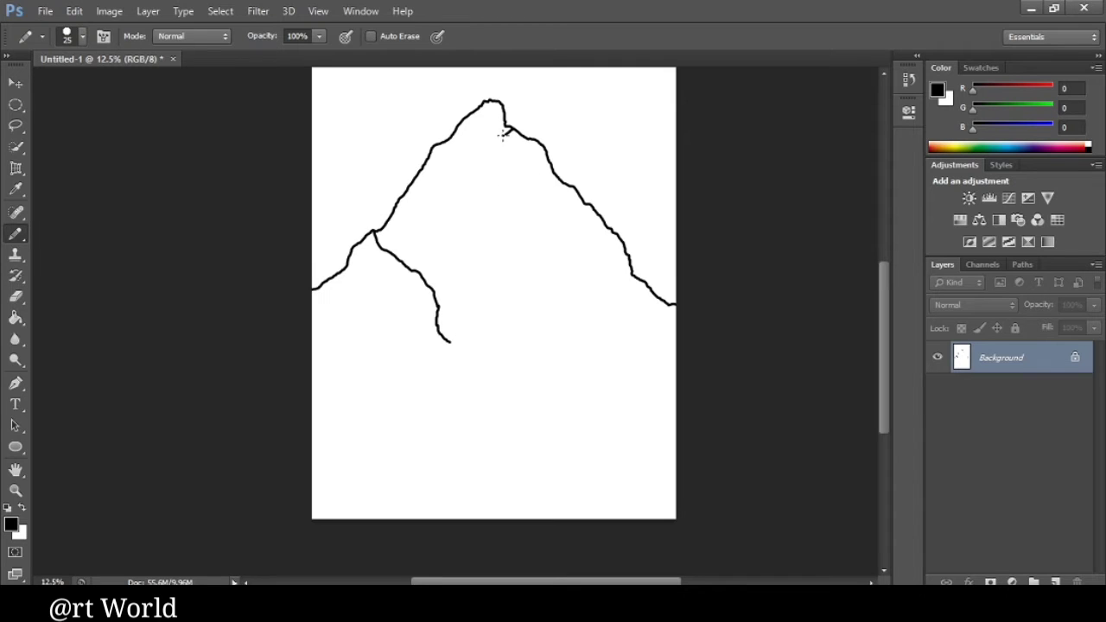
mouse_move(502, 134)
mouse_down()
mouse_move(495, 197)
mouse_move(456, 309)
mouse_up()
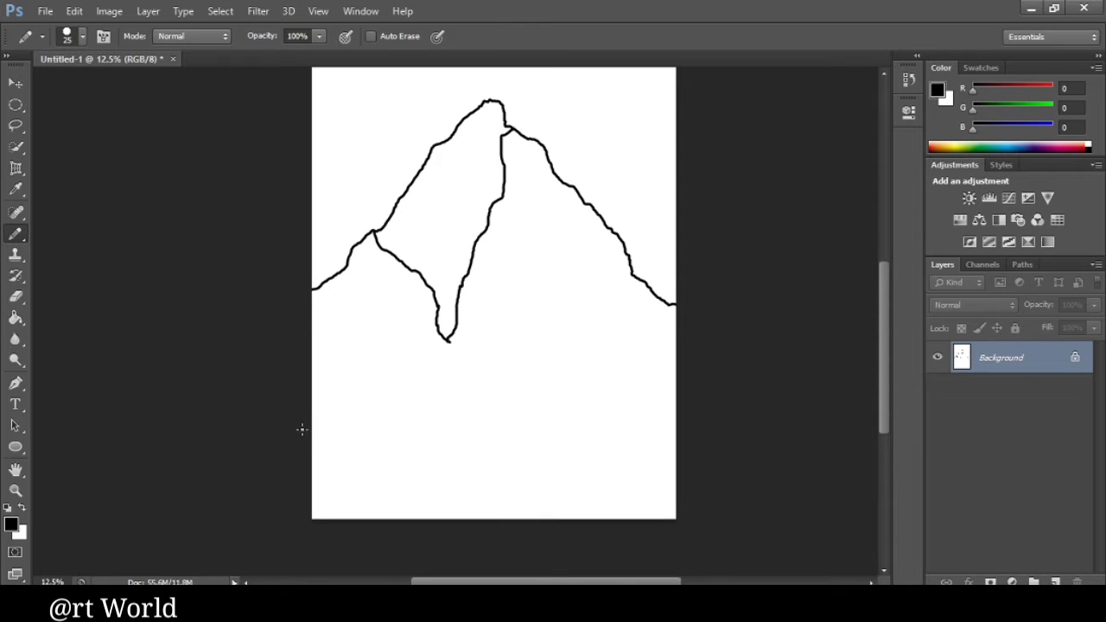
mouse_move(309, 418)
mouse_down()
mouse_move(380, 375)
mouse_move(587, 518)
mouse_up()
mouse_move(499, 425)
mouse_down()
mouse_move(589, 383)
mouse_move(653, 385)
mouse_up()
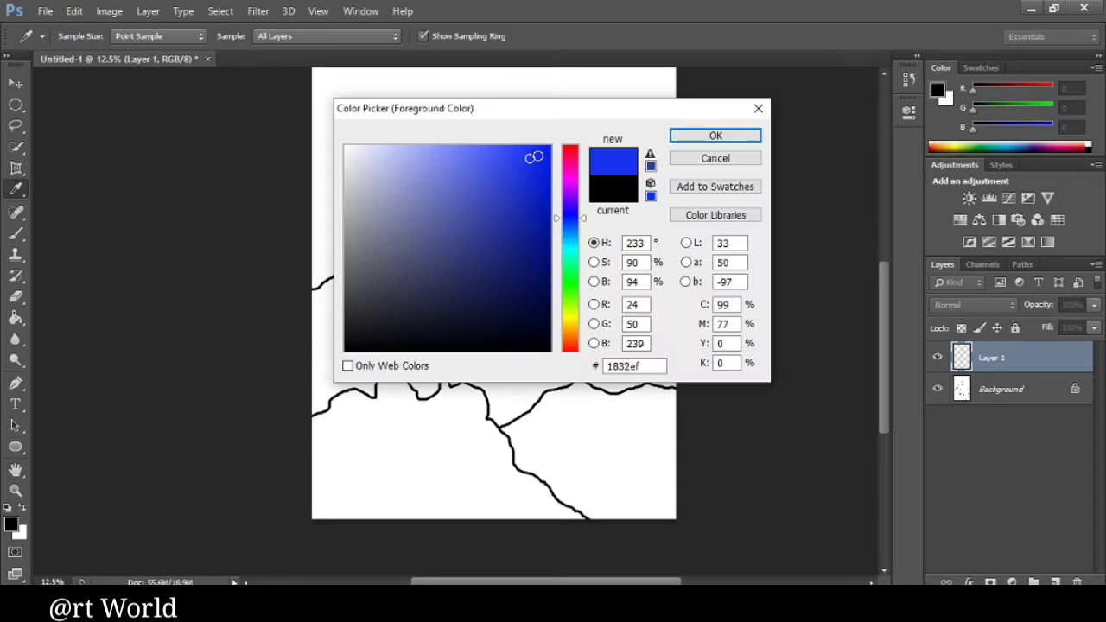
Pick a blue foreground and paint the sky across the top with a large hard brush
click(525, 154)
click(715, 136)
key(b)
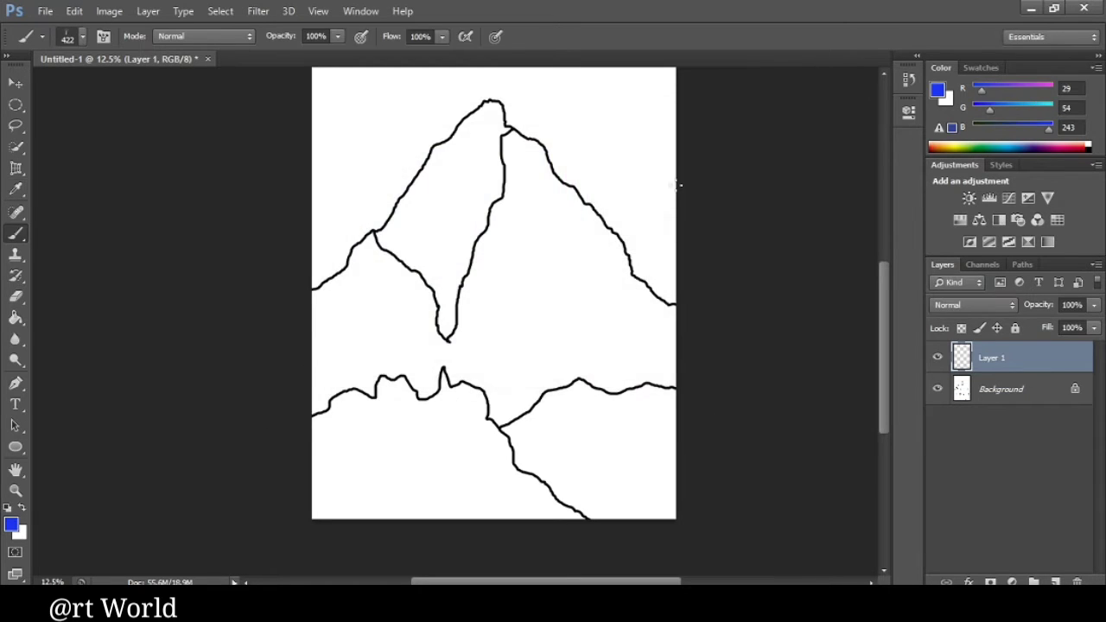
scroll(412, 290, up, 2)
scroll(481, 116, up, 3)
right_click(363, 206)
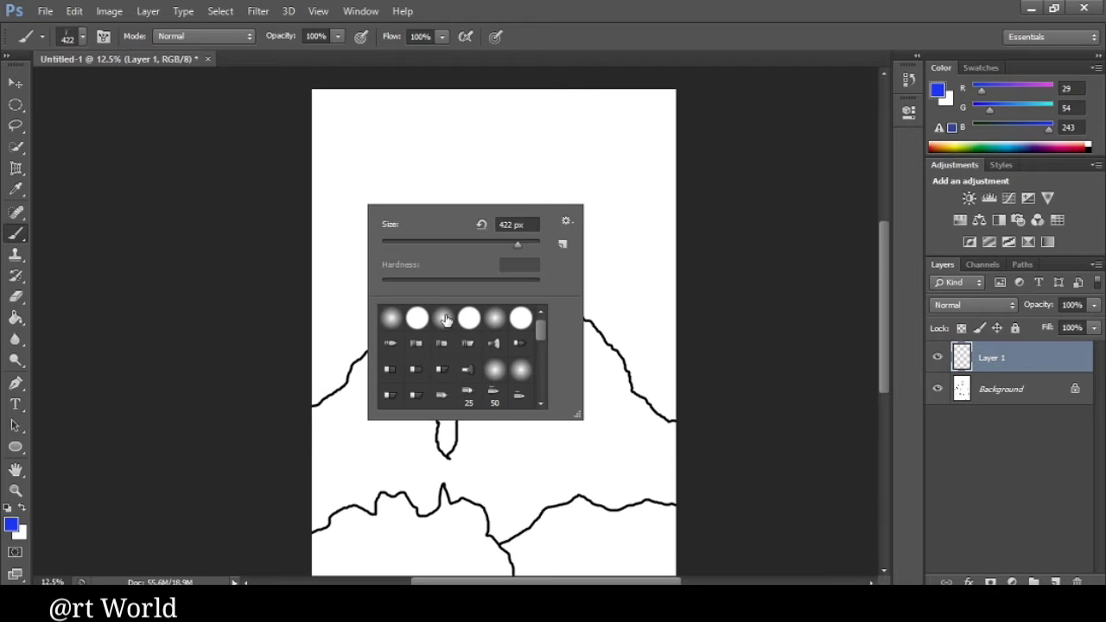
click(325, 106)
mouse_move(322, 104)
mouse_down()
mouse_move(662, 151)
mouse_move(652, 393)
mouse_move(595, 249)
mouse_move(613, 119)
mouse_move(610, 239)
mouse_move(303, 377)
mouse_move(390, 239)
mouse_move(430, 203)
mouse_move(322, 219)
mouse_move(299, 267)
mouse_move(343, 239)
mouse_up()
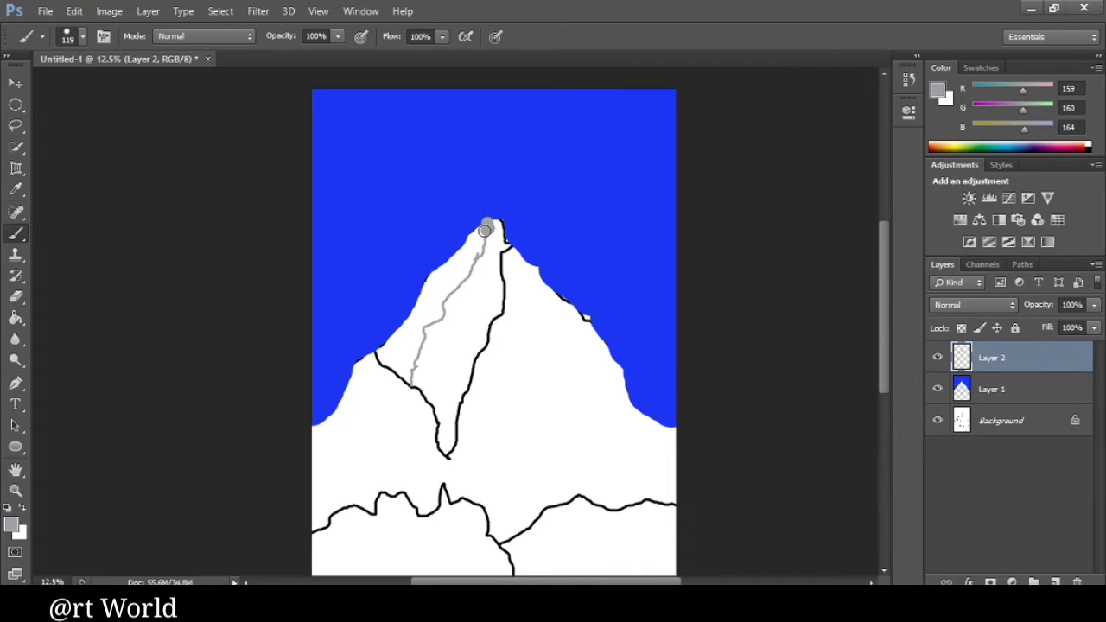
Paint grey and pale snow strokes along the left ridge down from the peak
drag(484, 231, 454, 262)
mouse_move(483, 233)
mouse_down()
mouse_move(440, 316)
mouse_move(435, 306)
mouse_move(411, 330)
mouse_move(416, 344)
mouse_up()
mouse_move(449, 289)
mouse_down()
mouse_move(448, 263)
mouse_move(412, 313)
mouse_up()
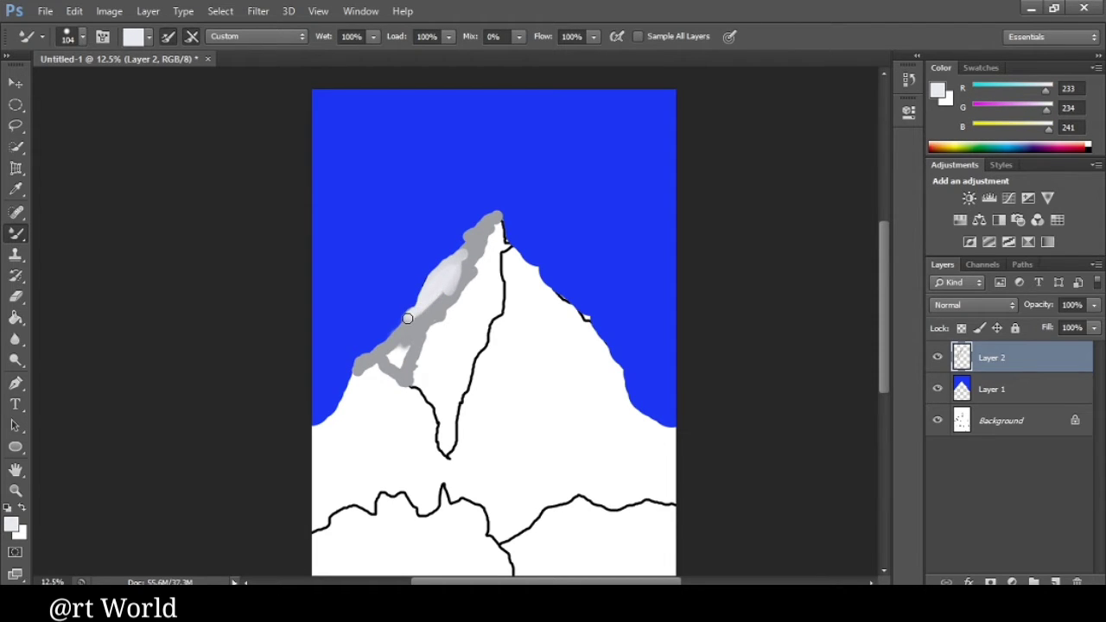
drag(374, 350, 416, 318)
drag(465, 243, 479, 229)
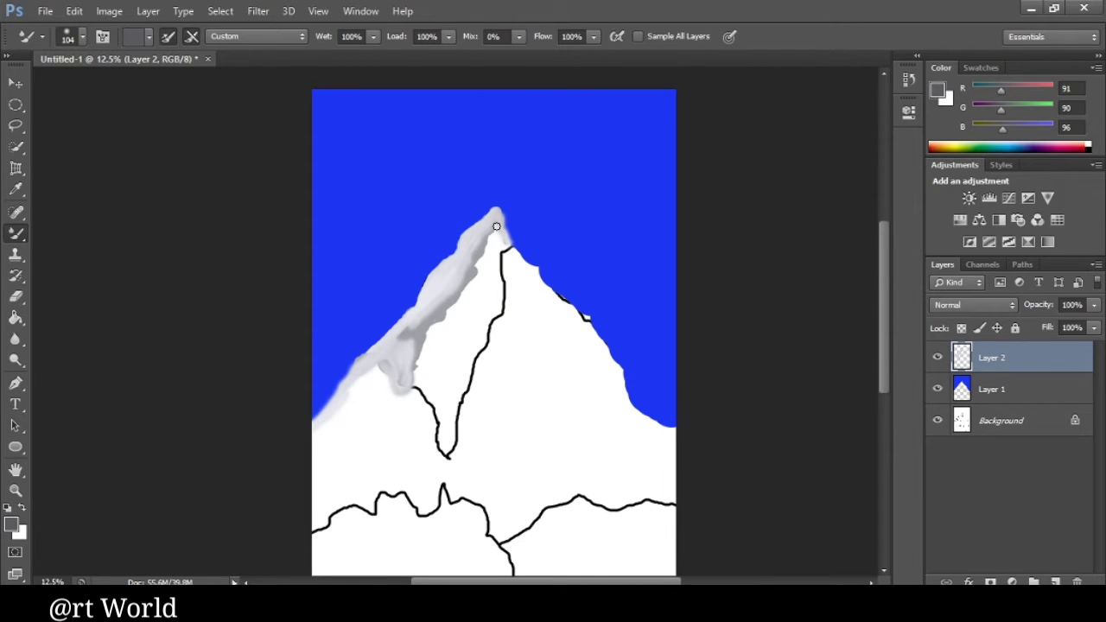
mouse_move(496, 226)
mouse_down()
mouse_move(475, 264)
mouse_move(489, 244)
mouse_up()
mouse_move(495, 244)
mouse_down()
mouse_move(420, 342)
mouse_move(408, 372)
mouse_move(421, 404)
mouse_up()
Enlarge the brush and thicken the left ridge into a solid grey band
right_click(431, 384)
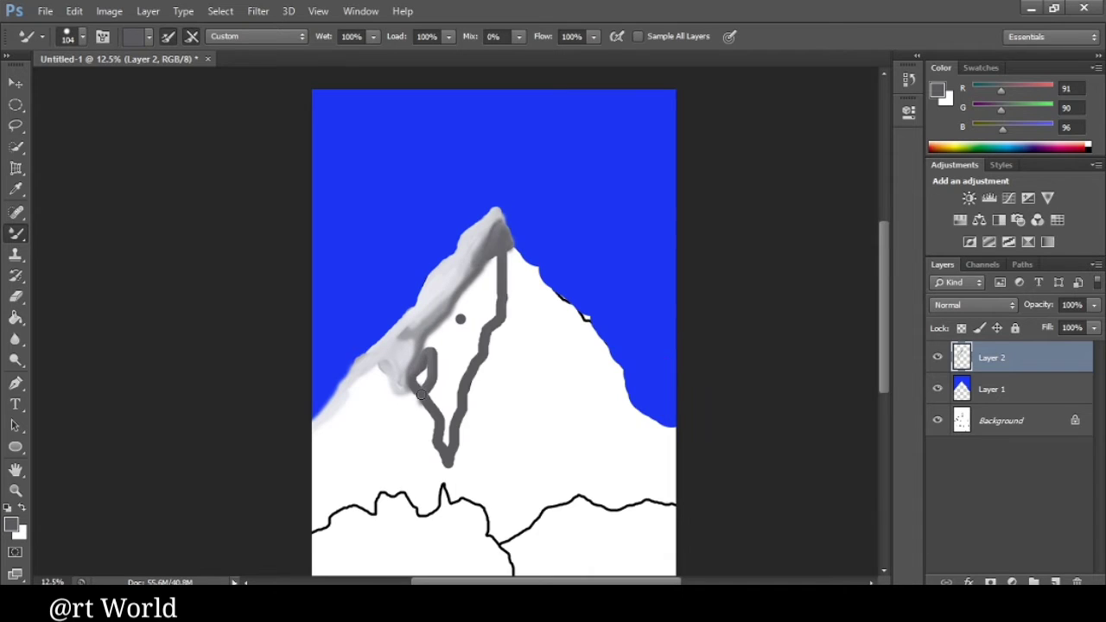
mouse_move(430, 363)
mouse_down()
mouse_move(418, 382)
mouse_move(437, 421)
mouse_move(490, 286)
mouse_move(493, 311)
mouse_move(494, 244)
mouse_move(429, 349)
mouse_move(425, 339)
mouse_move(474, 304)
mouse_move(487, 268)
mouse_move(421, 344)
mouse_move(400, 396)
mouse_move(411, 397)
mouse_move(380, 372)
mouse_move(356, 372)
mouse_move(347, 384)
mouse_up()
mouse_move(465, 325)
mouse_down()
mouse_move(488, 287)
mouse_move(458, 345)
mouse_move(466, 322)
mouse_up()
drag(513, 270, 487, 277)
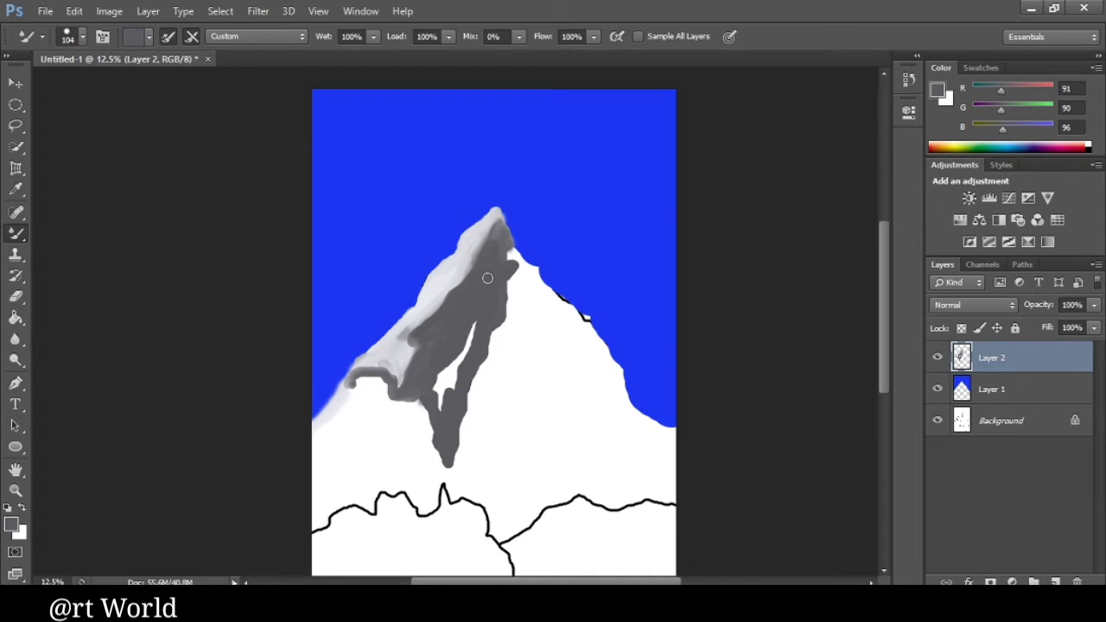
mouse_move(437, 373)
mouse_down()
mouse_move(469, 321)
mouse_move(432, 398)
mouse_move(469, 345)
mouse_up()
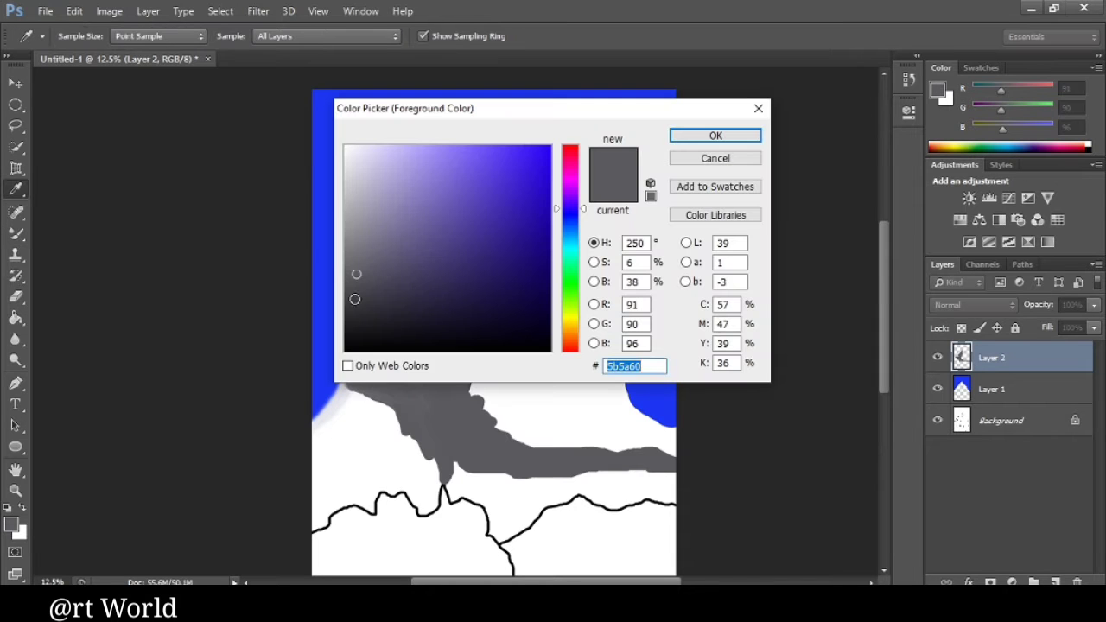
Pick a green and paint the mountain's left foot, the grey band's lower edge and the right ridge
click(352, 267)
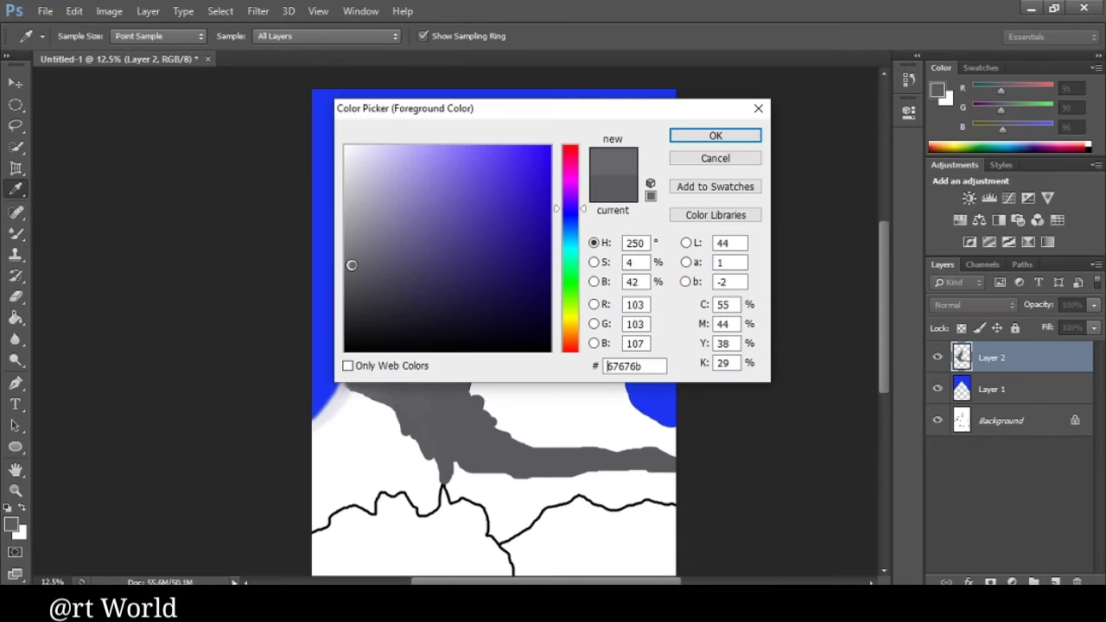
click(570, 270)
click(387, 265)
click(716, 136)
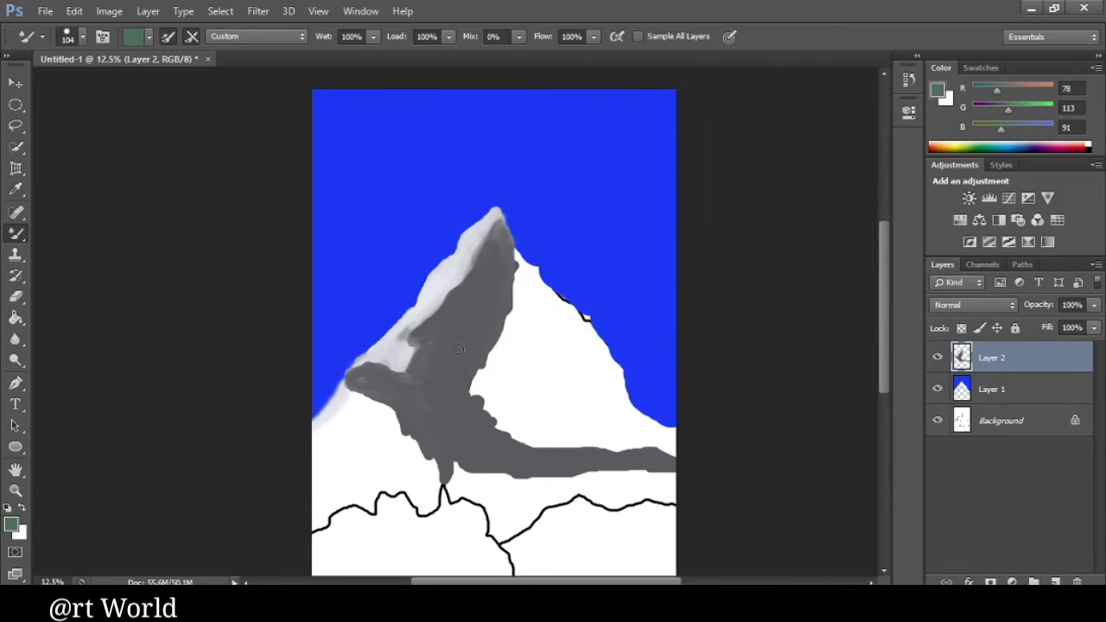
mouse_move(350, 390)
mouse_down()
mouse_move(411, 439)
mouse_move(451, 492)
mouse_up()
mouse_move(371, 403)
mouse_down()
mouse_move(315, 431)
mouse_move(312, 471)
mouse_move(384, 419)
mouse_move(315, 484)
mouse_move(351, 462)
mouse_move(424, 498)
mouse_up()
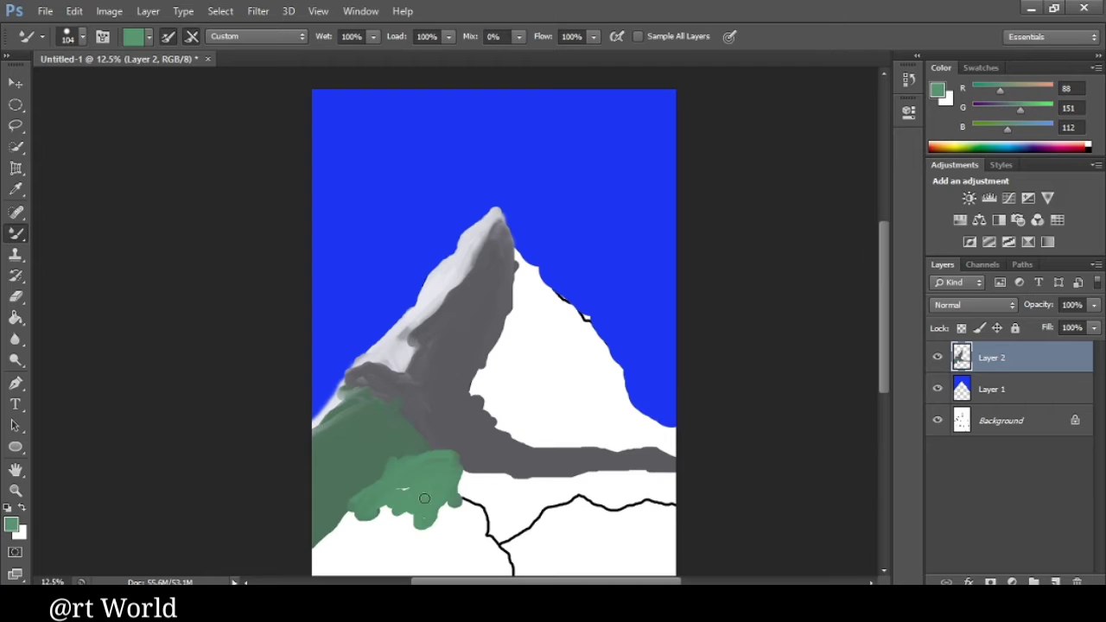
mouse_move(441, 446)
mouse_down()
mouse_move(501, 477)
mouse_move(549, 475)
mouse_move(475, 489)
mouse_move(385, 469)
mouse_move(321, 528)
mouse_move(347, 536)
mouse_move(373, 488)
mouse_move(320, 534)
mouse_move(358, 511)
mouse_up()
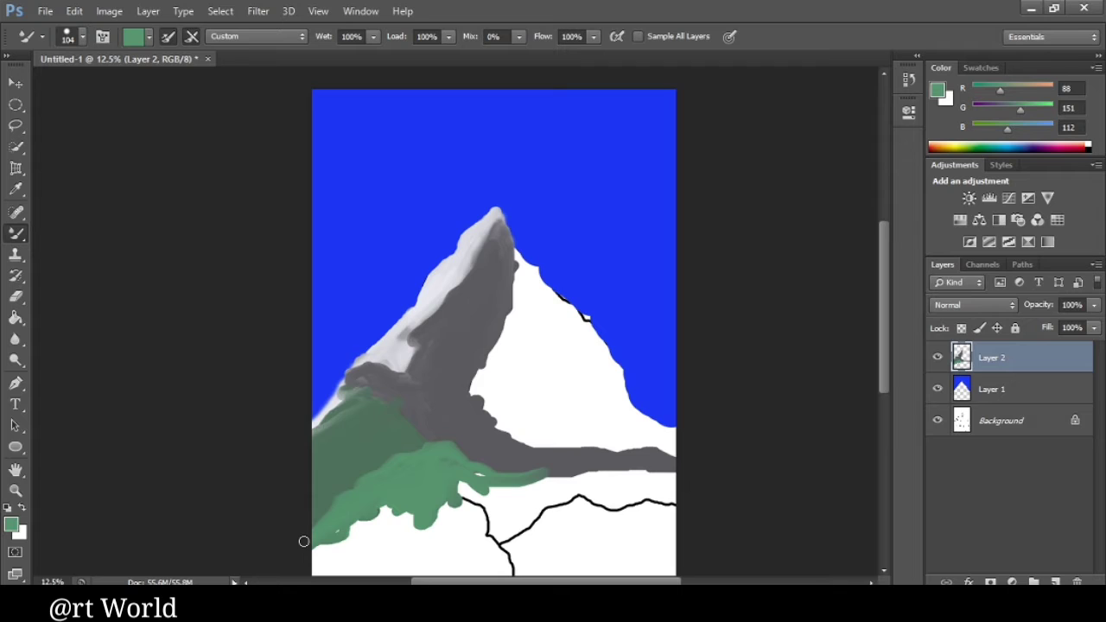
mouse_move(616, 372)
mouse_down()
mouse_move(580, 328)
mouse_move(543, 316)
mouse_move(538, 297)
mouse_move(601, 350)
mouse_move(546, 300)
mouse_move(539, 312)
mouse_move(590, 331)
mouse_up()
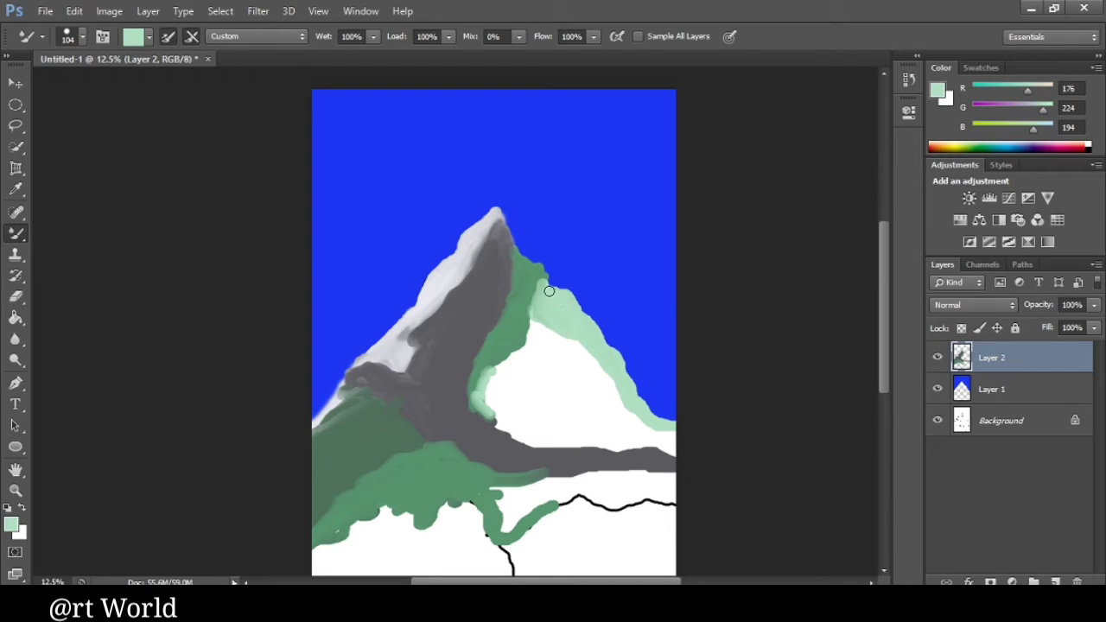
Blend light green, grey-green and light grey over the lower right snow patch
mouse_move(542, 287)
mouse_down()
mouse_move(506, 362)
mouse_move(541, 343)
mouse_move(543, 361)
mouse_move(582, 354)
mouse_move(578, 371)
mouse_move(574, 348)
mouse_up()
mouse_move(491, 417)
mouse_down()
mouse_move(511, 400)
mouse_move(502, 430)
mouse_up()
mouse_move(617, 388)
mouse_down()
mouse_move(597, 363)
mouse_move(578, 377)
mouse_move(574, 362)
mouse_move(533, 355)
mouse_move(499, 370)
mouse_move(520, 365)
mouse_up()
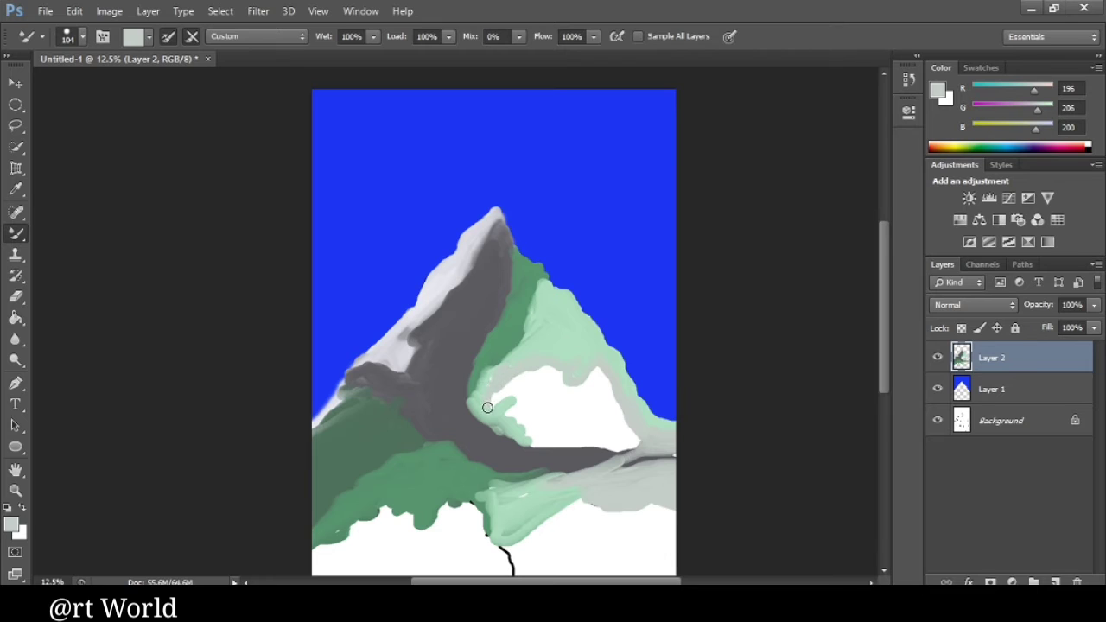
drag(487, 407, 485, 399)
mouse_move(513, 383)
mouse_down()
mouse_move(548, 362)
mouse_move(565, 370)
mouse_move(559, 404)
mouse_up()
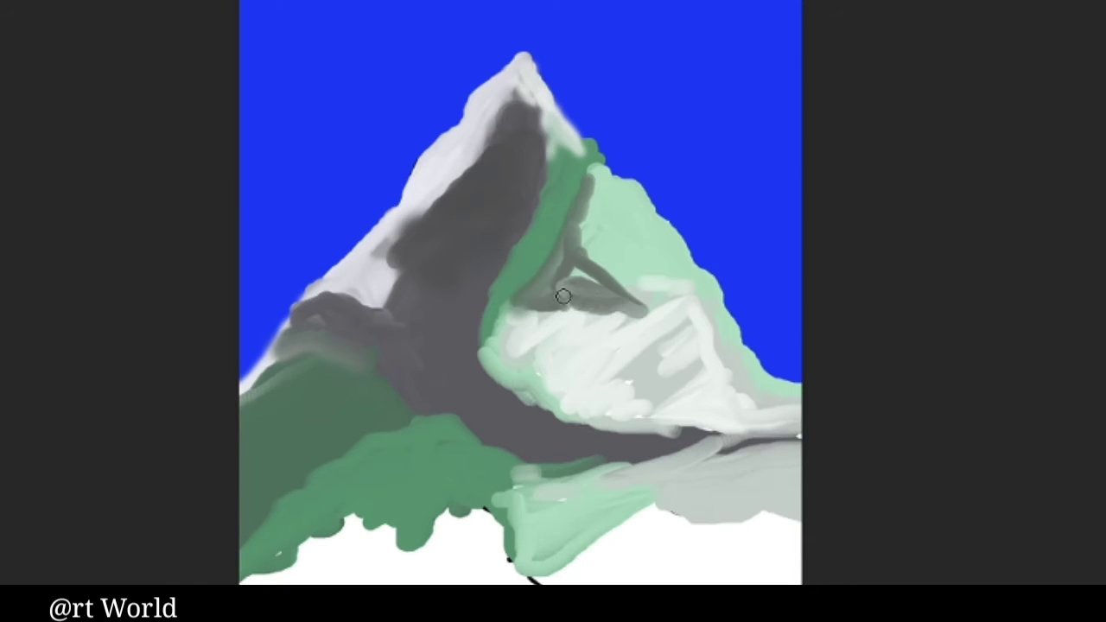
Paint dark grey streaks across the right face and darken the central ridge
drag(577, 268, 719, 364)
mouse_move(575, 271)
mouse_down()
mouse_move(701, 353)
mouse_move(799, 399)
mouse_up()
mouse_move(510, 304)
mouse_down()
mouse_move(561, 297)
mouse_move(665, 328)
mouse_move(799, 399)
mouse_up()
mouse_move(587, 168)
mouse_down()
mouse_move(592, 236)
mouse_move(580, 247)
mouse_move(602, 260)
mouse_up()
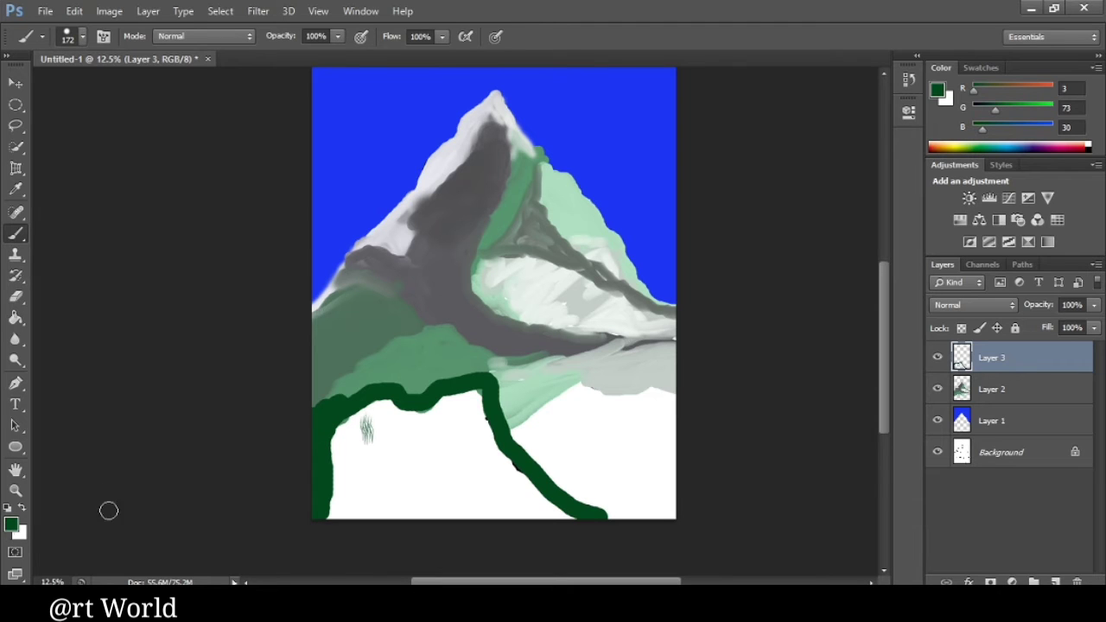
Set the brush to 380 px and paint dark green hills across the bottom
right_click(333, 513)
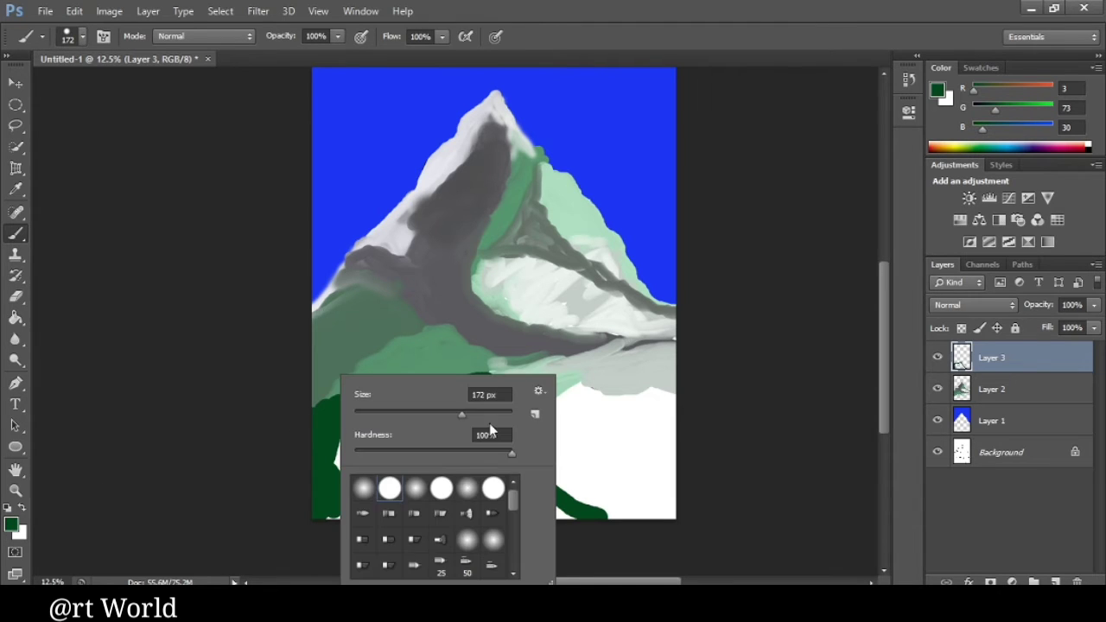
double_click(483, 394)
text(380)
key(Return)
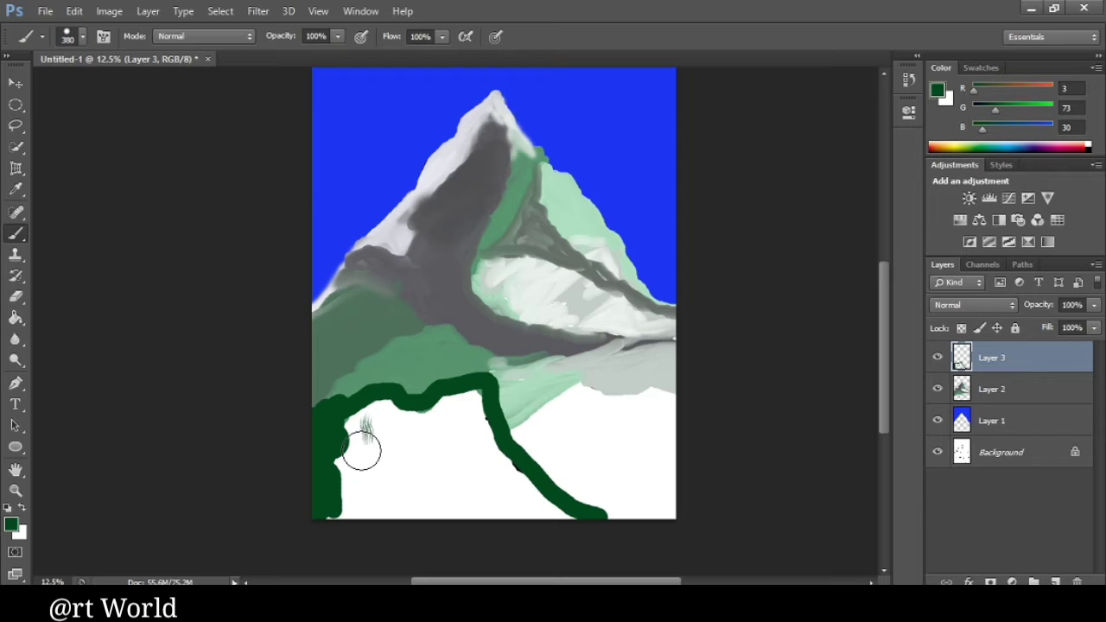
mouse_move(361, 449)
mouse_down()
mouse_move(353, 432)
mouse_move(383, 419)
mouse_move(473, 406)
mouse_move(578, 528)
mouse_move(328, 515)
mouse_move(400, 461)
mouse_move(370, 434)
mouse_move(380, 451)
mouse_move(444, 437)
mouse_move(399, 469)
mouse_move(412, 469)
mouse_move(461, 412)
mouse_move(653, 506)
mouse_move(556, 494)
mouse_up()
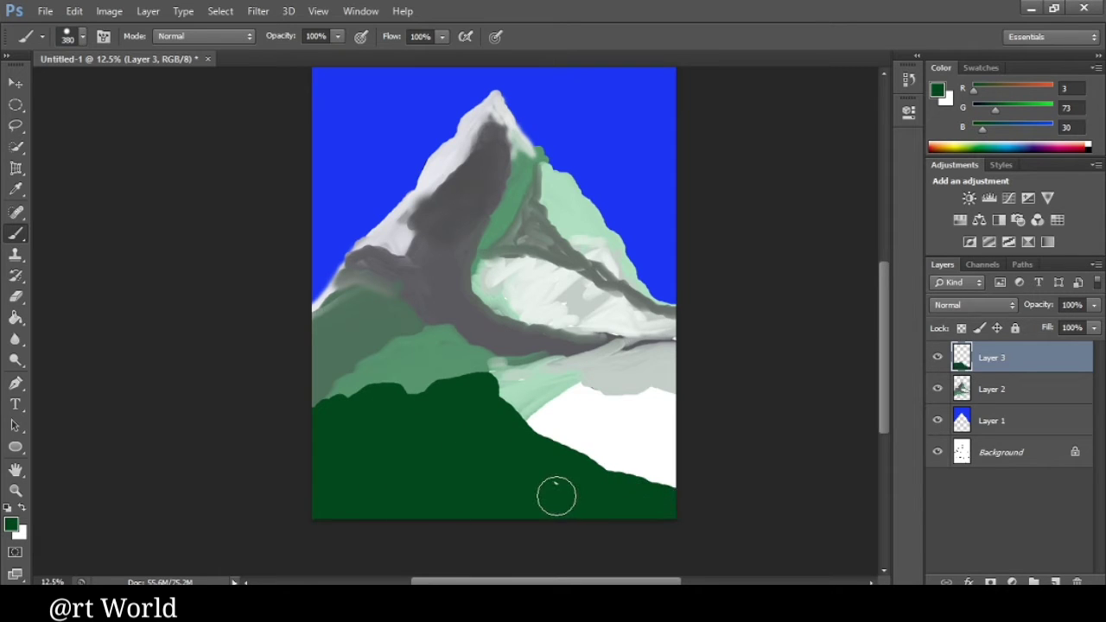
Switch to a darker green, cover the remaining white lower area and blend it into the hillside
click(11, 527)
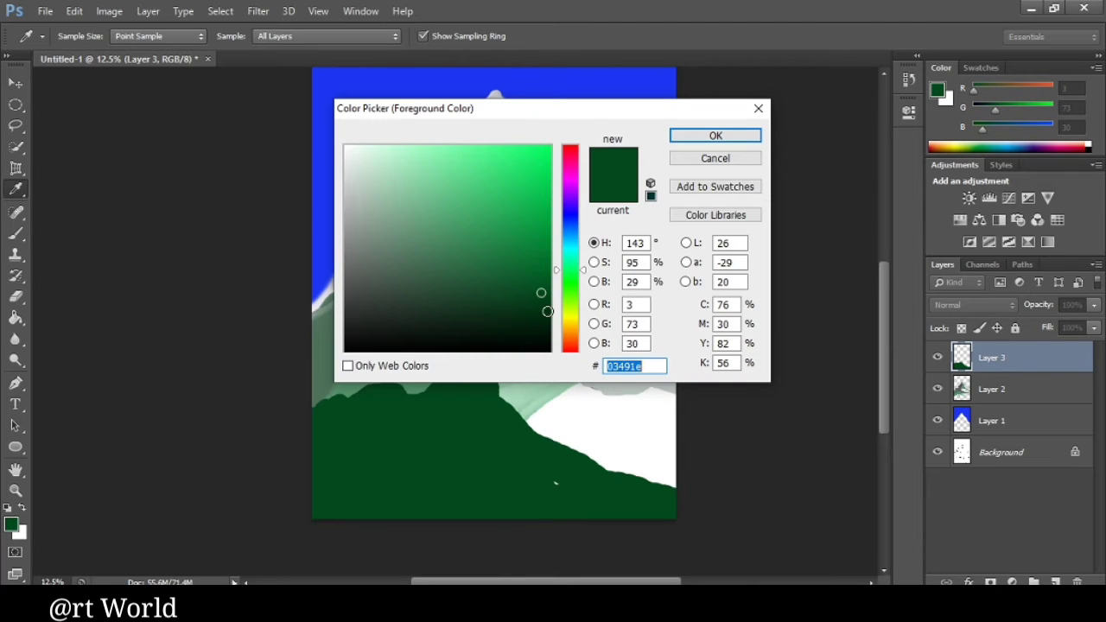
click(531, 318)
click(715, 135)
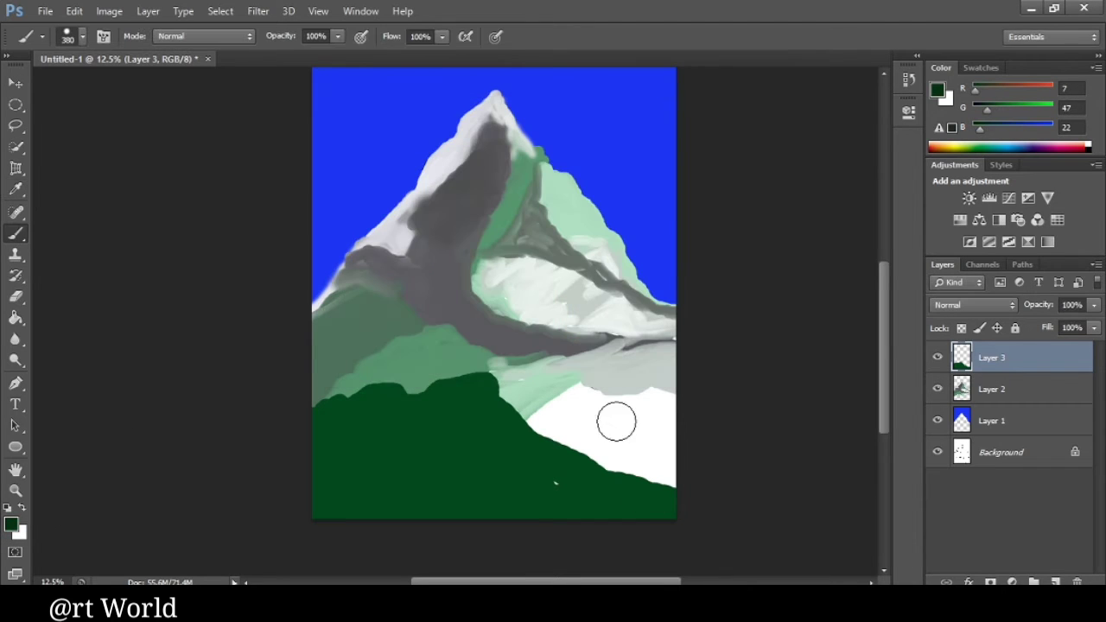
mouse_move(616, 421)
mouse_down()
mouse_move(567, 395)
mouse_move(554, 414)
mouse_move(526, 407)
mouse_move(588, 439)
mouse_move(683, 464)
mouse_move(658, 390)
mouse_move(592, 400)
mouse_move(572, 390)
mouse_move(558, 400)
mouse_move(652, 418)
mouse_move(696, 474)
mouse_move(669, 469)
mouse_up()
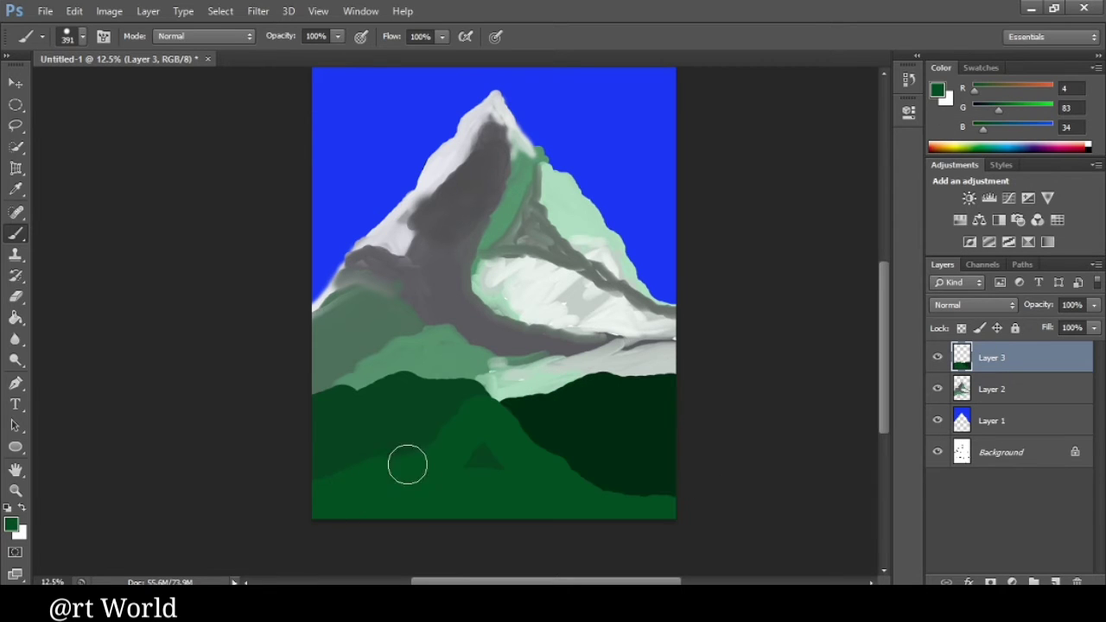
mouse_move(407, 464)
mouse_down()
mouse_move(498, 463)
mouse_move(482, 435)
mouse_move(288, 474)
mouse_up()
Add a new layer, pick a brighter green and choose a large leaf-shaped foliage brush
click(1054, 580)
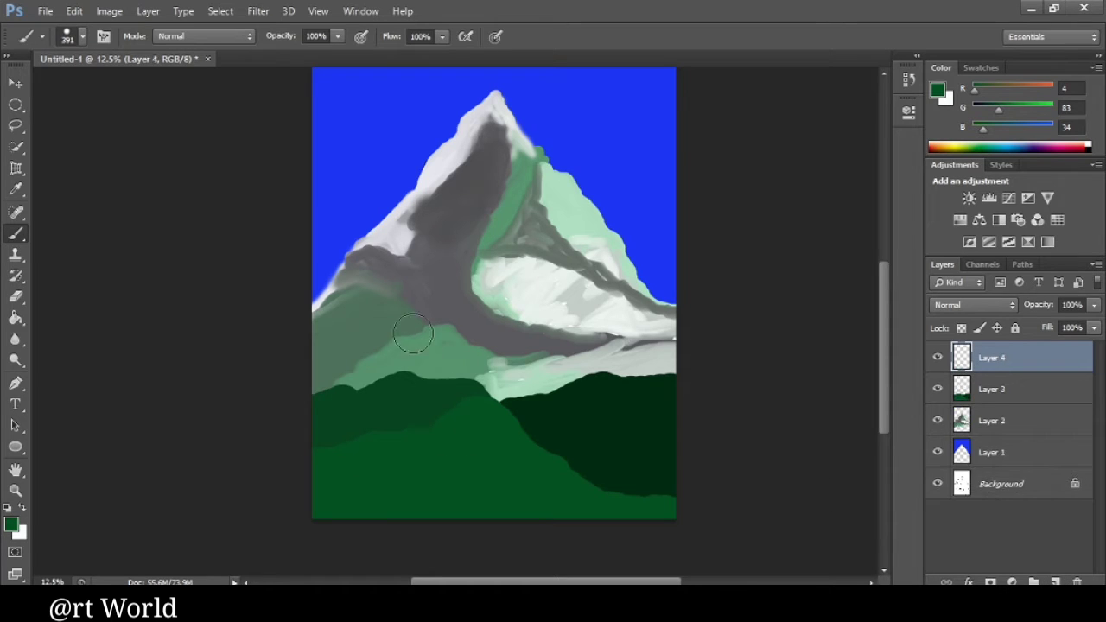
click(12, 524)
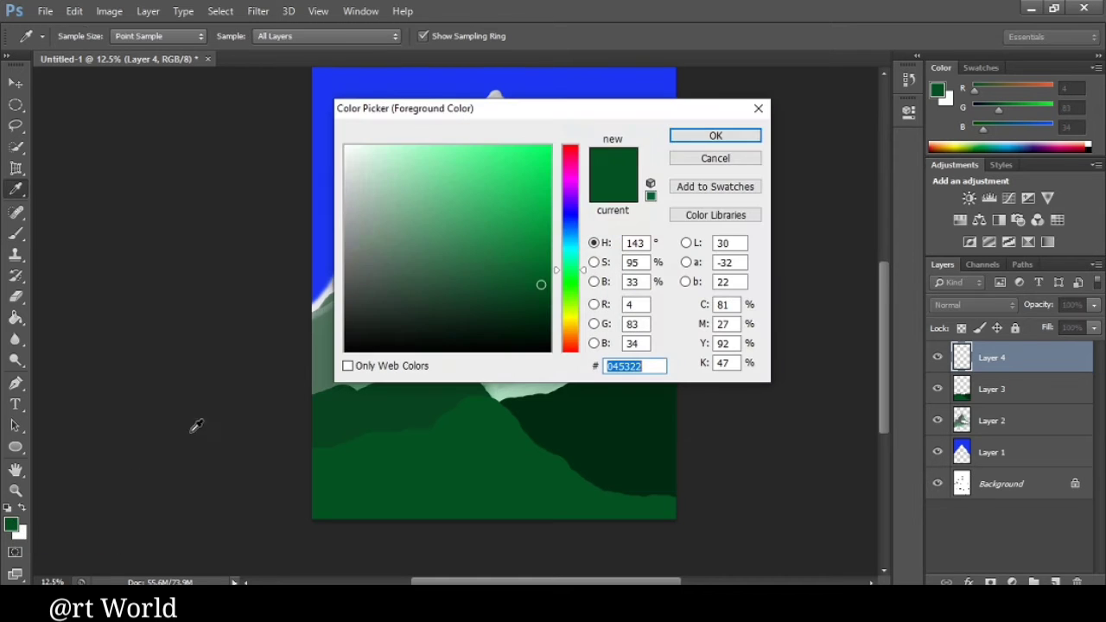
drag(527, 254, 541, 207)
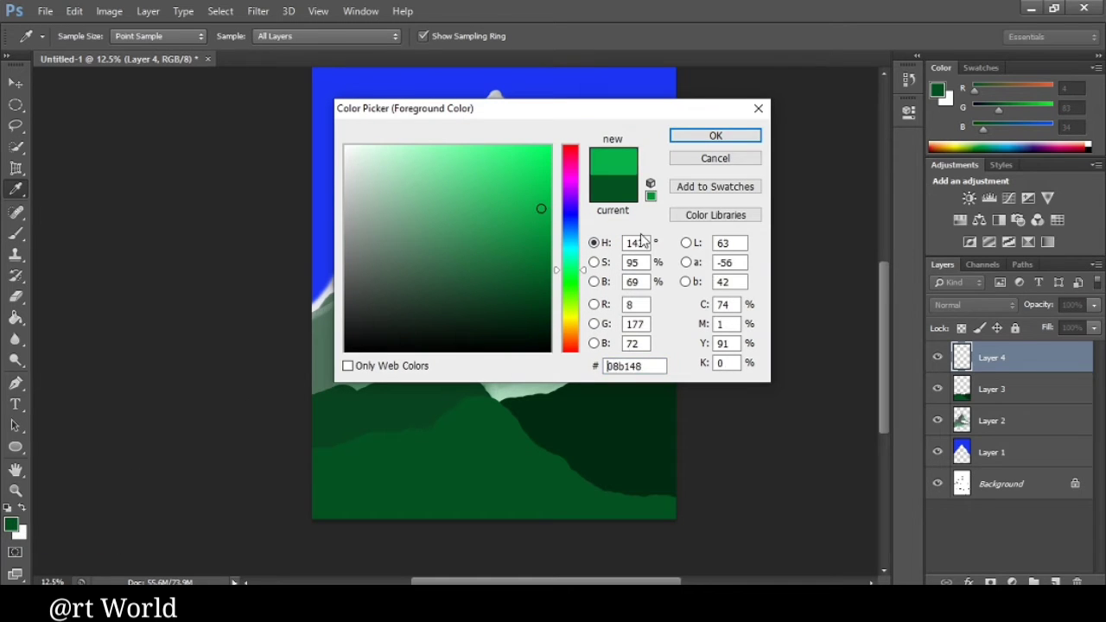
click(715, 136)
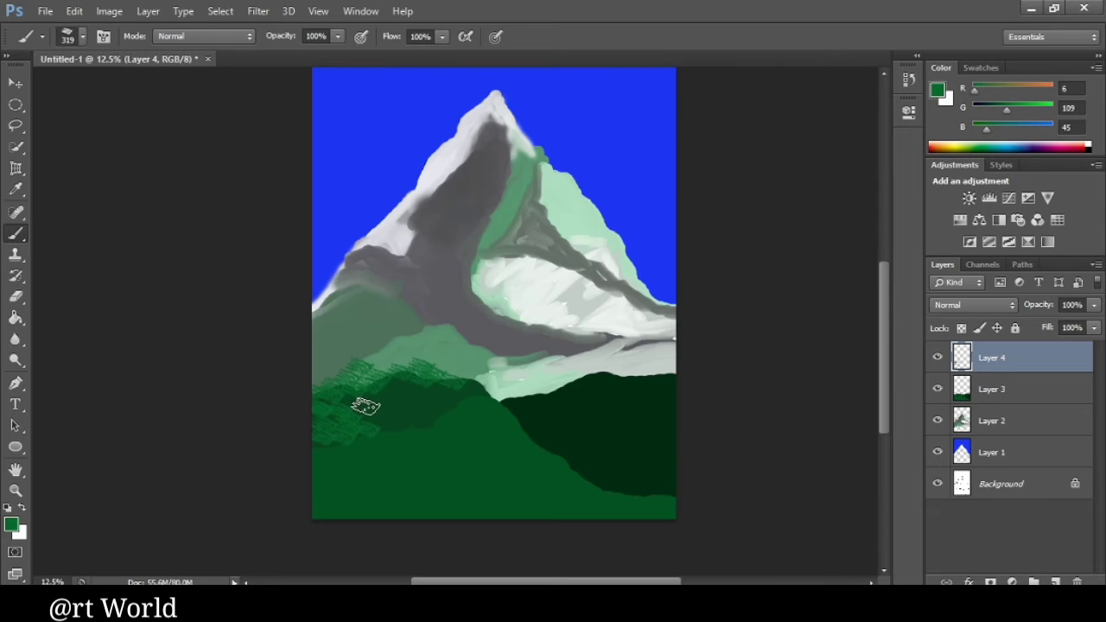
right_click(377, 402)
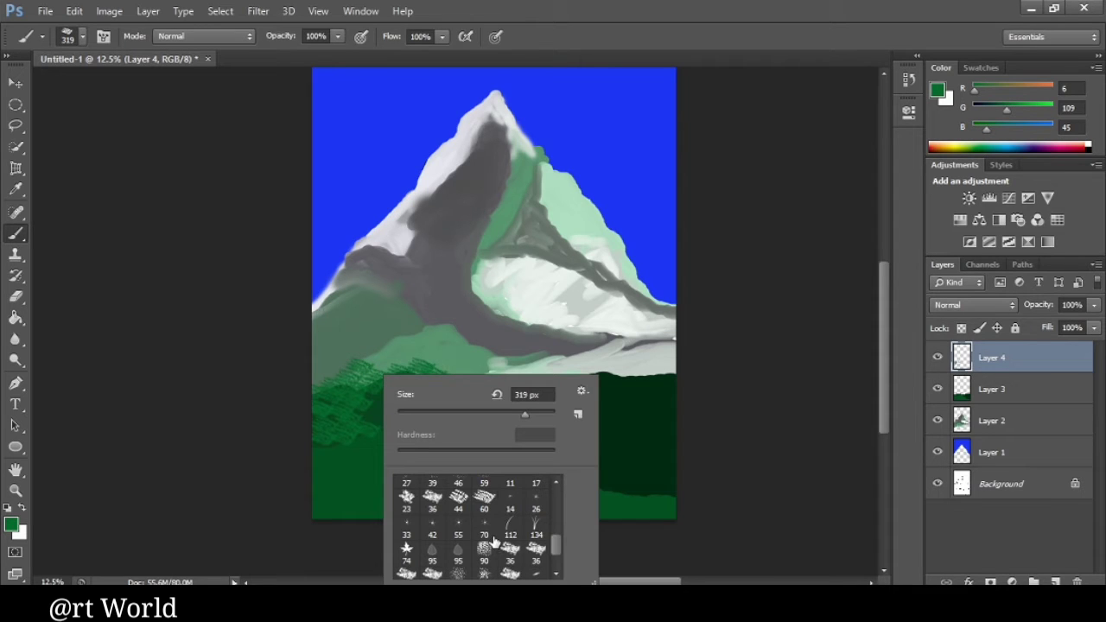
scroll(497, 544, up, 2)
click(536, 515)
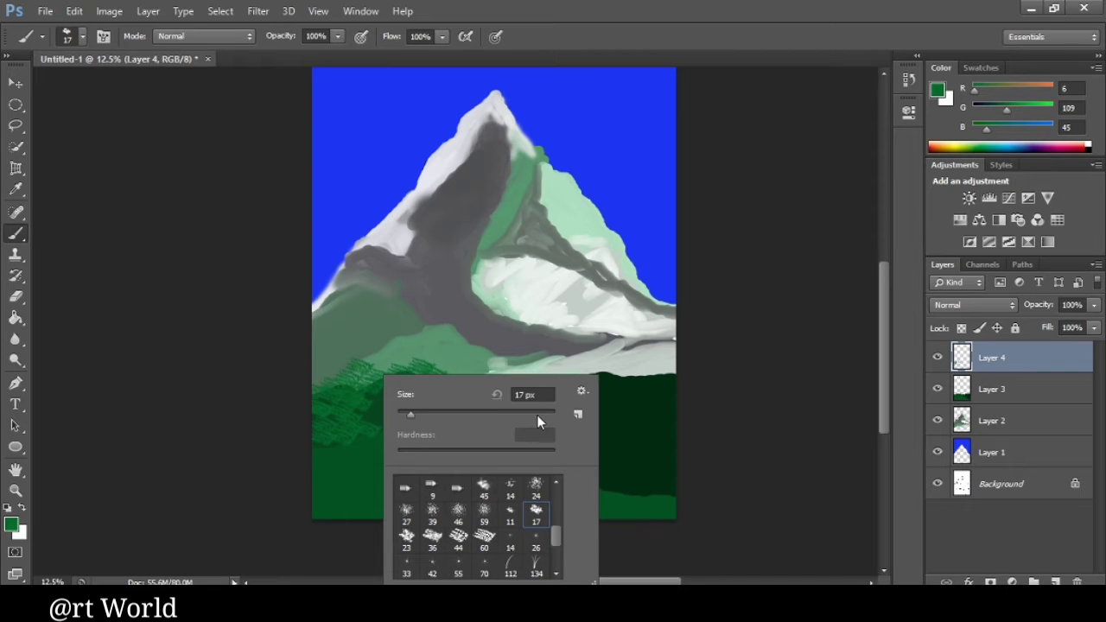
click(497, 393)
key(Return)
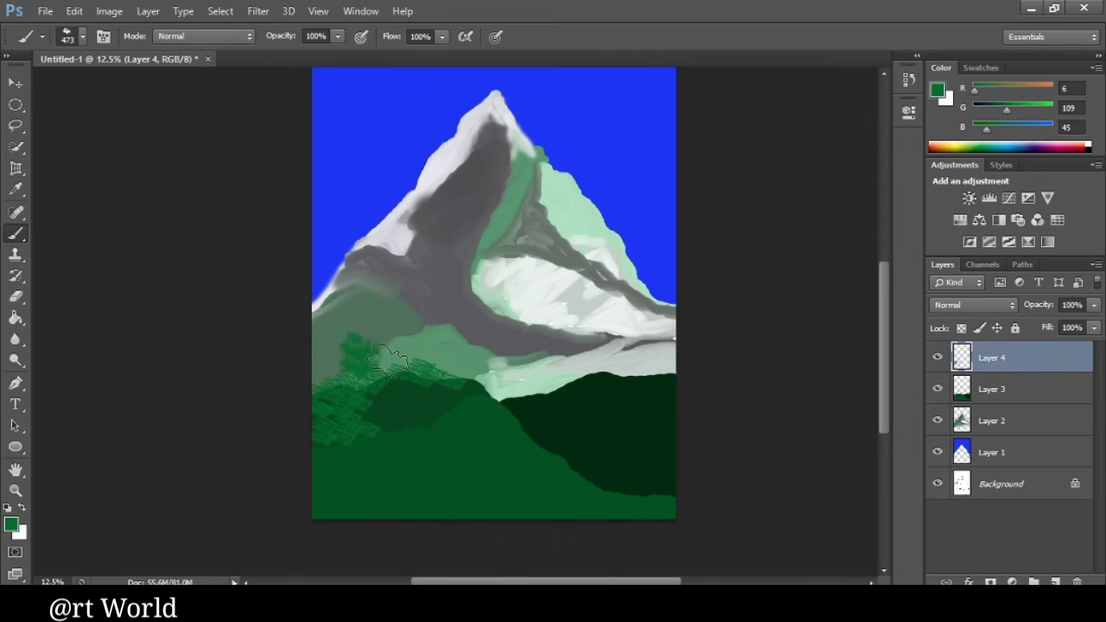
Dab dark and bright green foliage on the left slope to form a tree clump
click(396, 337)
click(367, 325)
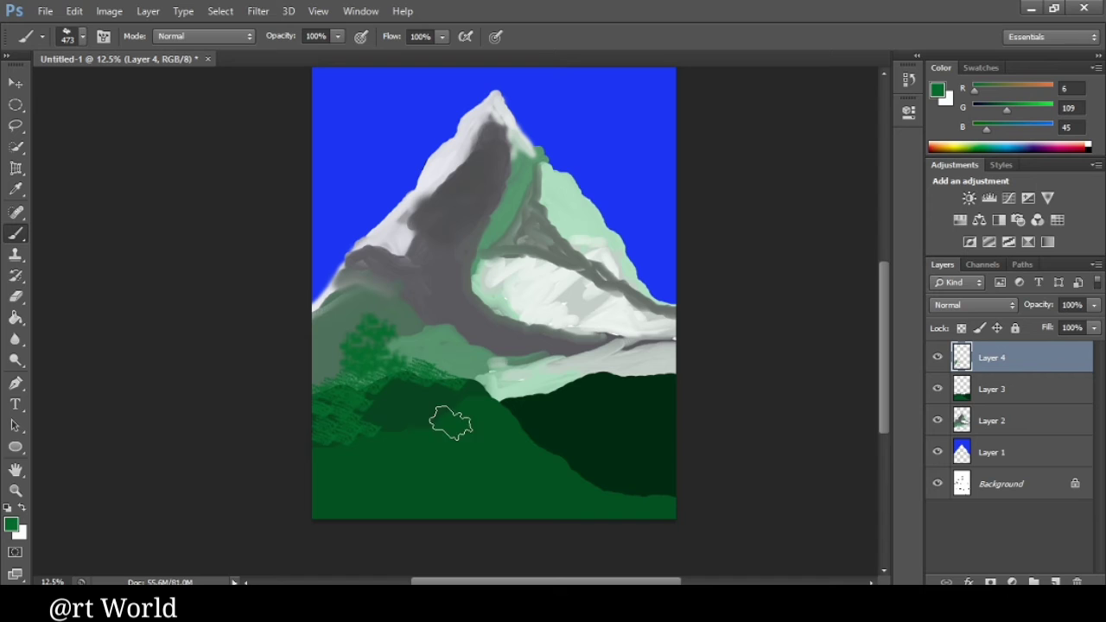
right_click(467, 466)
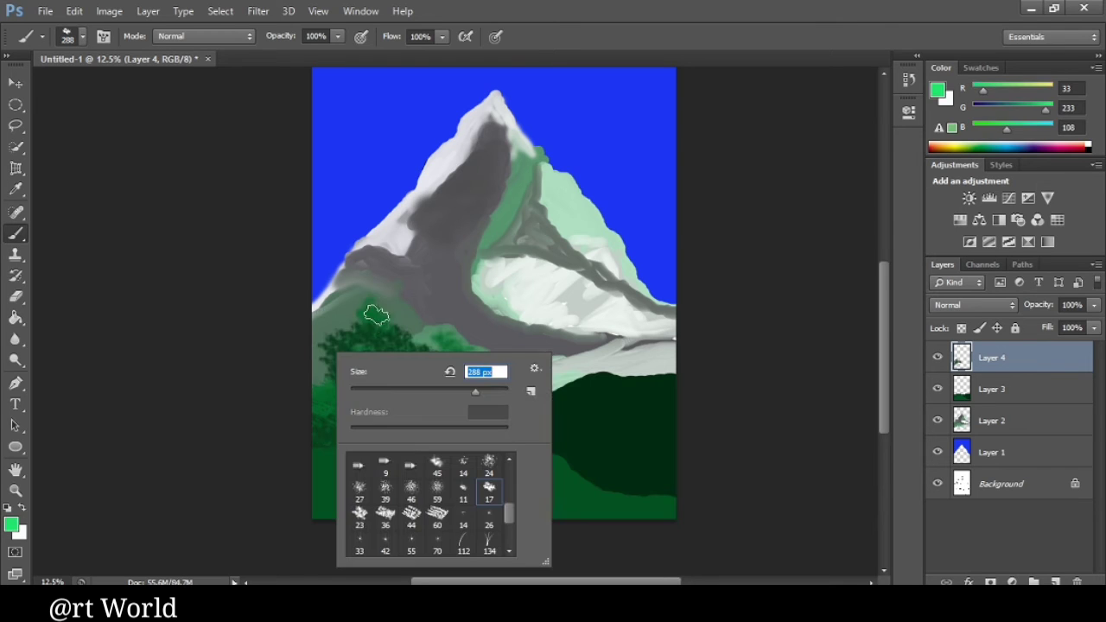
key(Return)
click(376, 306)
click(354, 319)
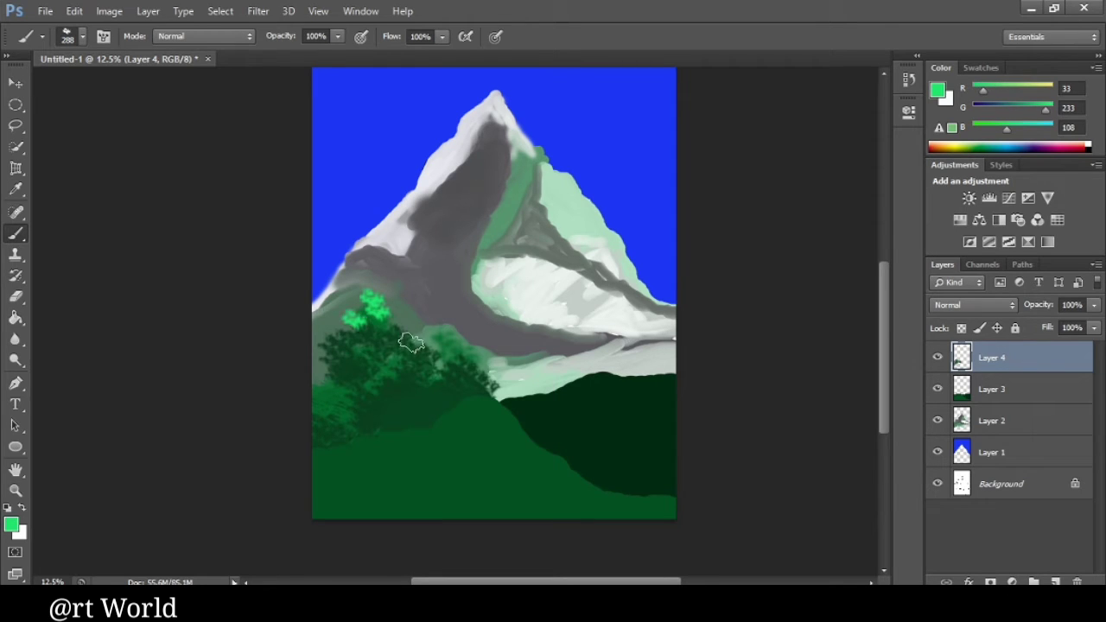
click(390, 320)
click(376, 293)
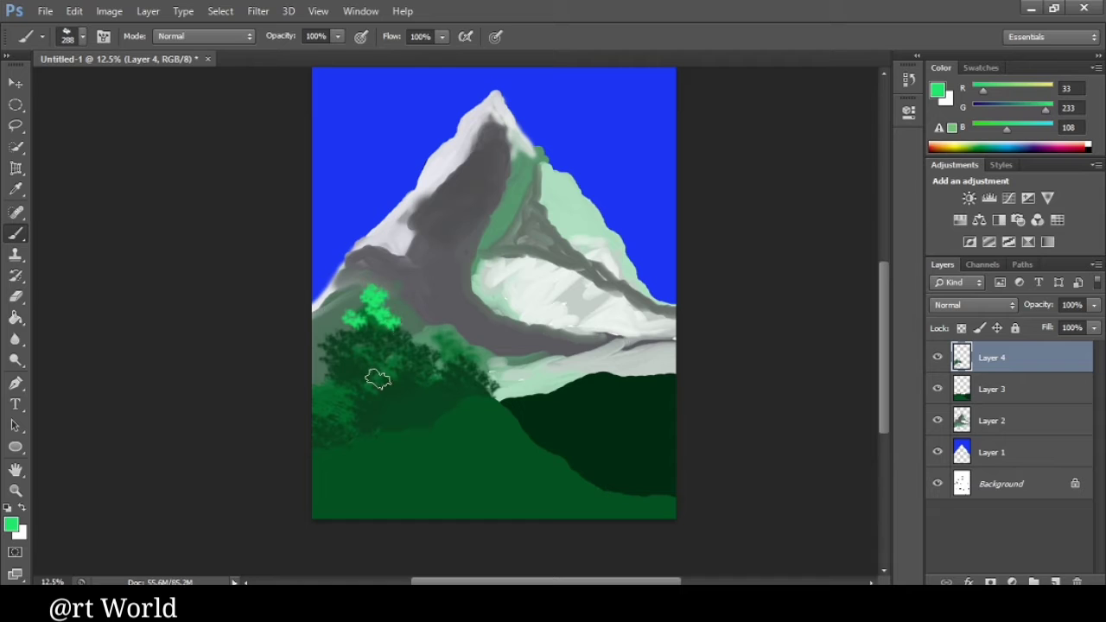
click(446, 356)
click(320, 390)
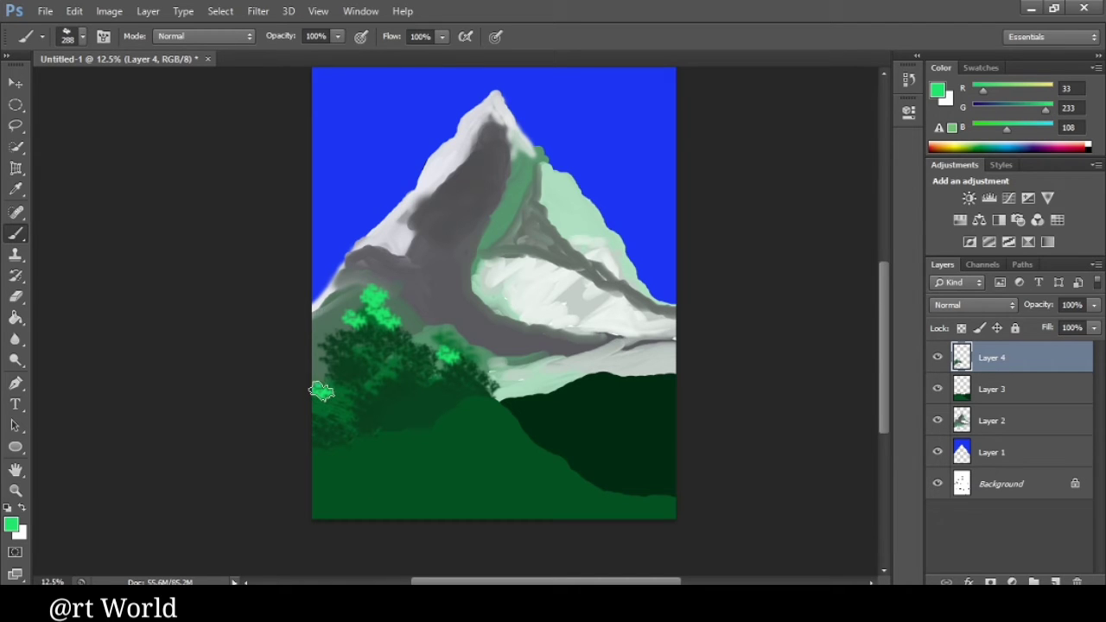
click(366, 373)
click(382, 358)
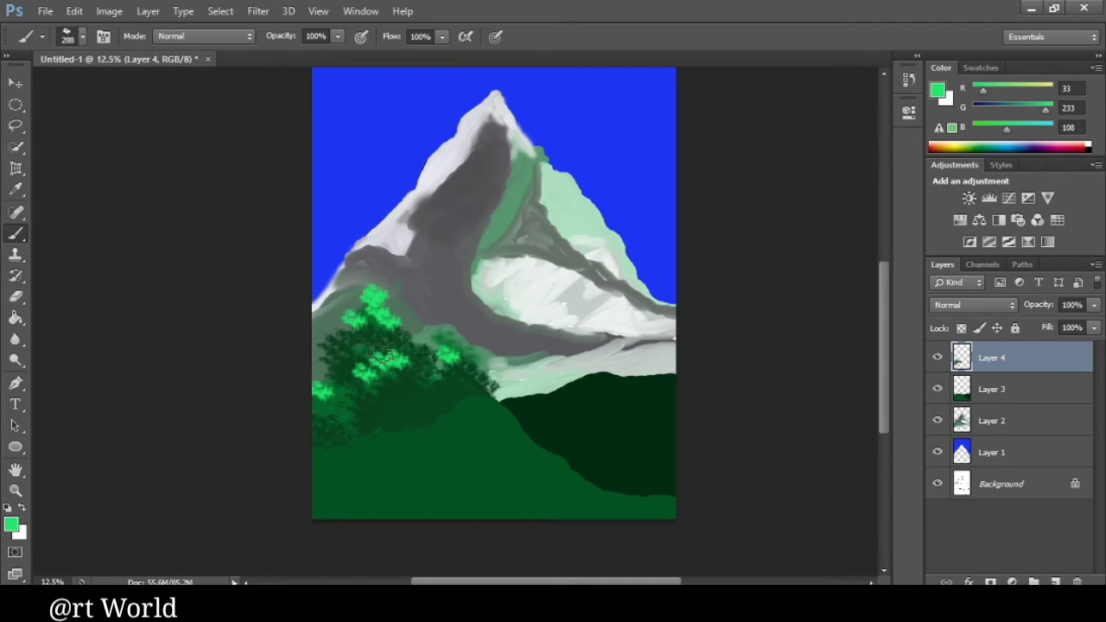
click(397, 312)
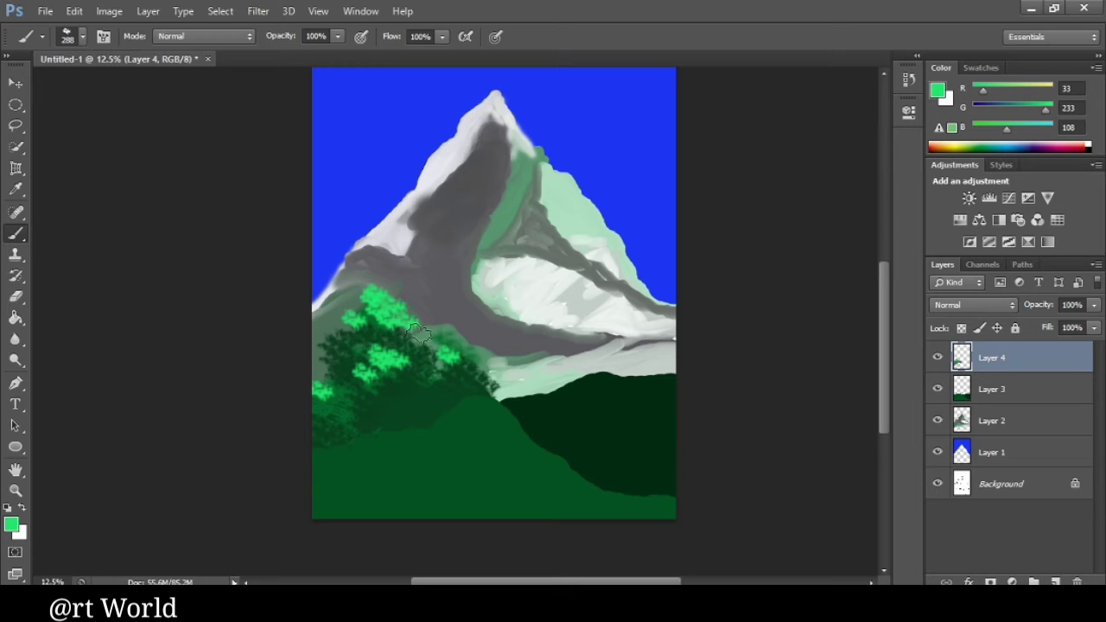
Switch to a mid green, enlarge the brush to 370 px and paint more foliage onto the trees
right_click(376, 346)
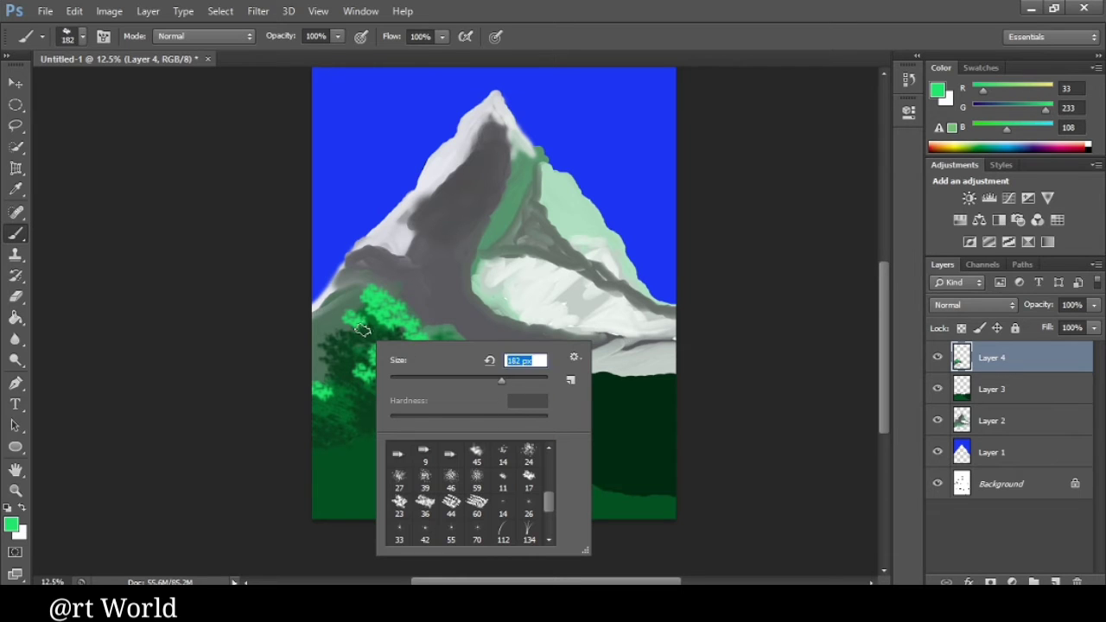
key(Return)
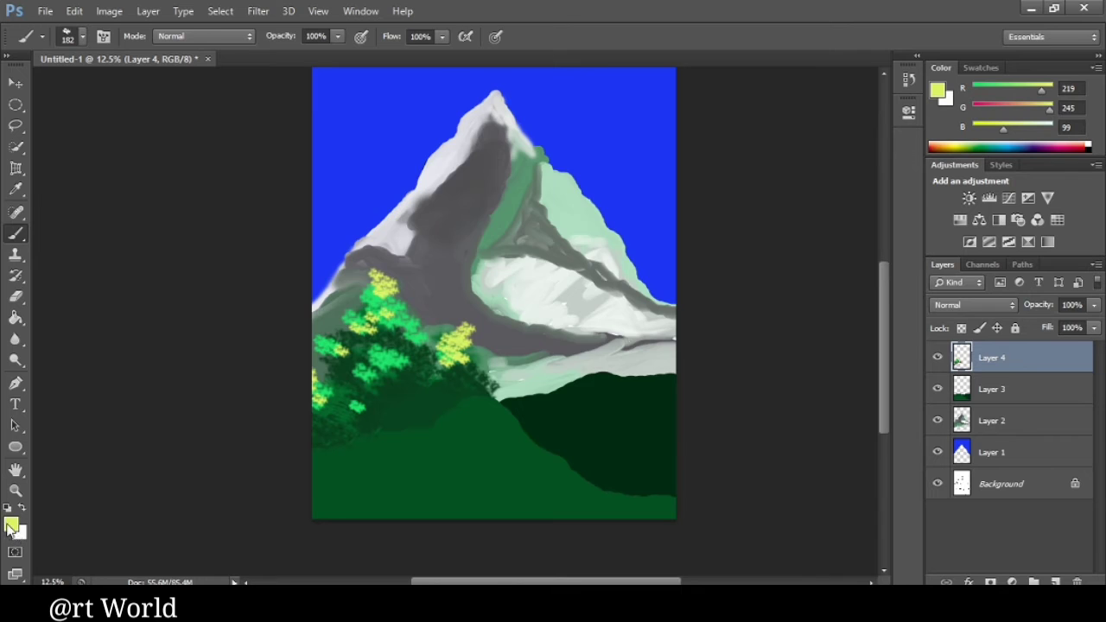
click(11, 524)
click(574, 276)
click(531, 269)
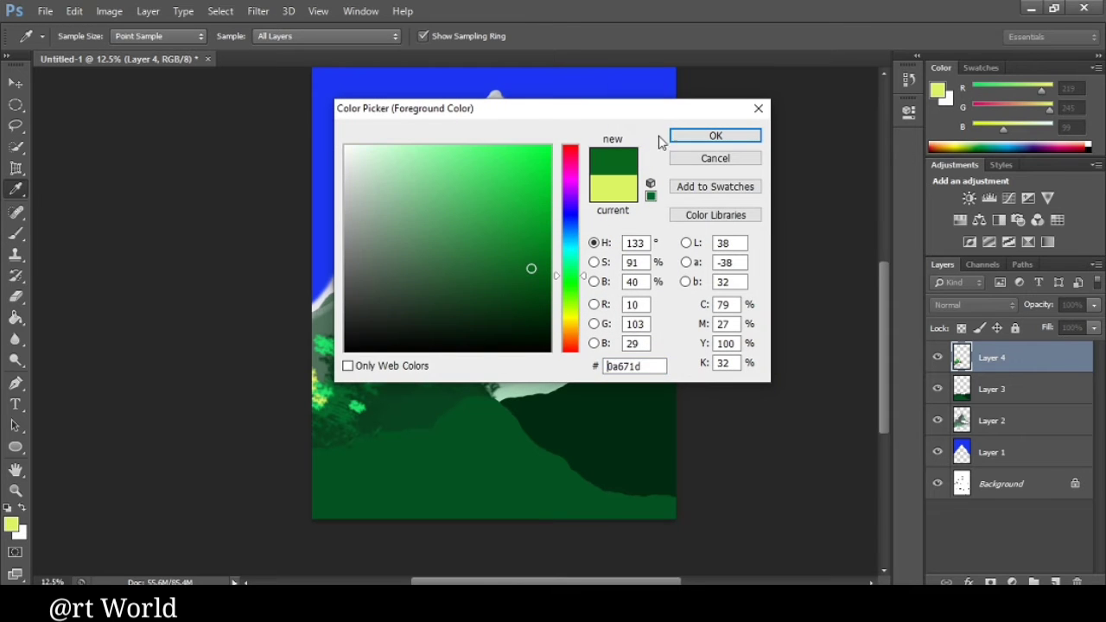
click(538, 254)
click(716, 136)
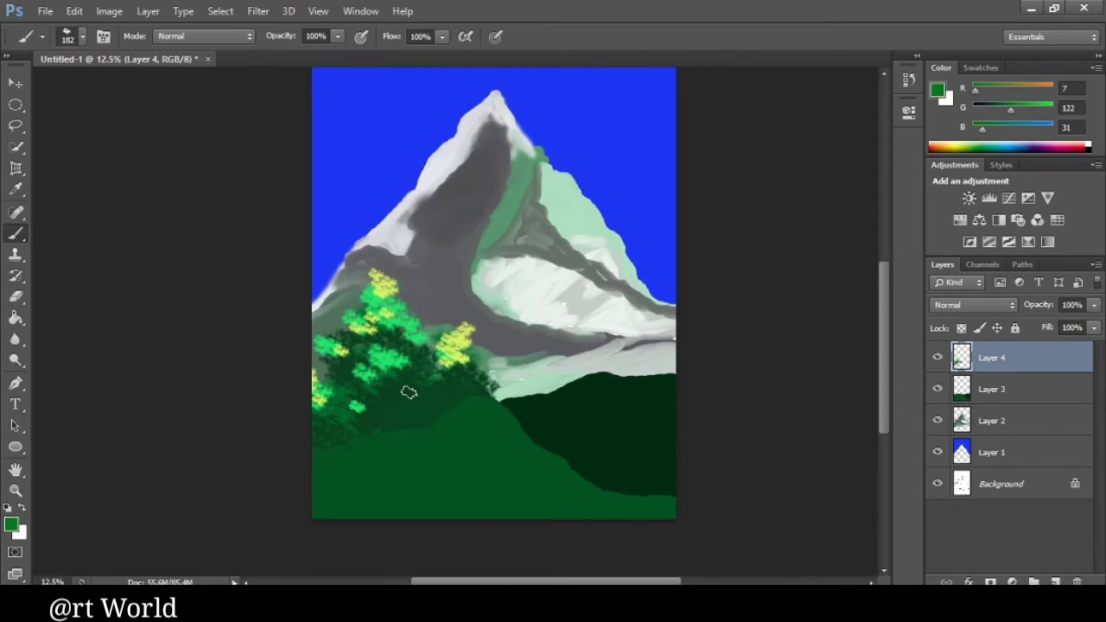
right_click(407, 389)
drag(540, 414, 561, 413)
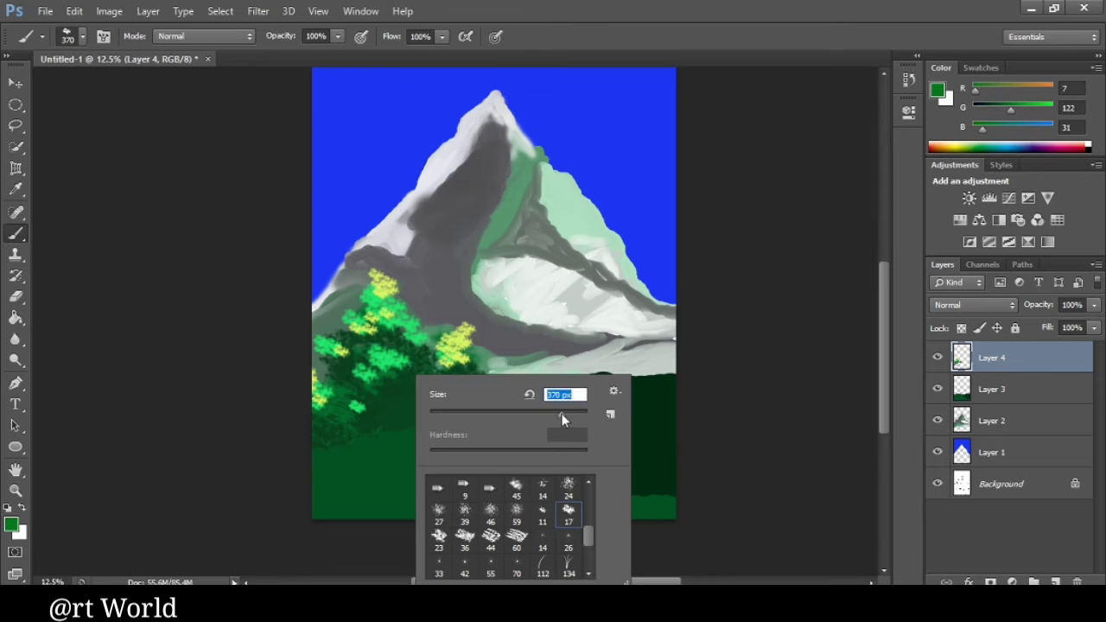
click(390, 413)
drag(391, 393, 427, 382)
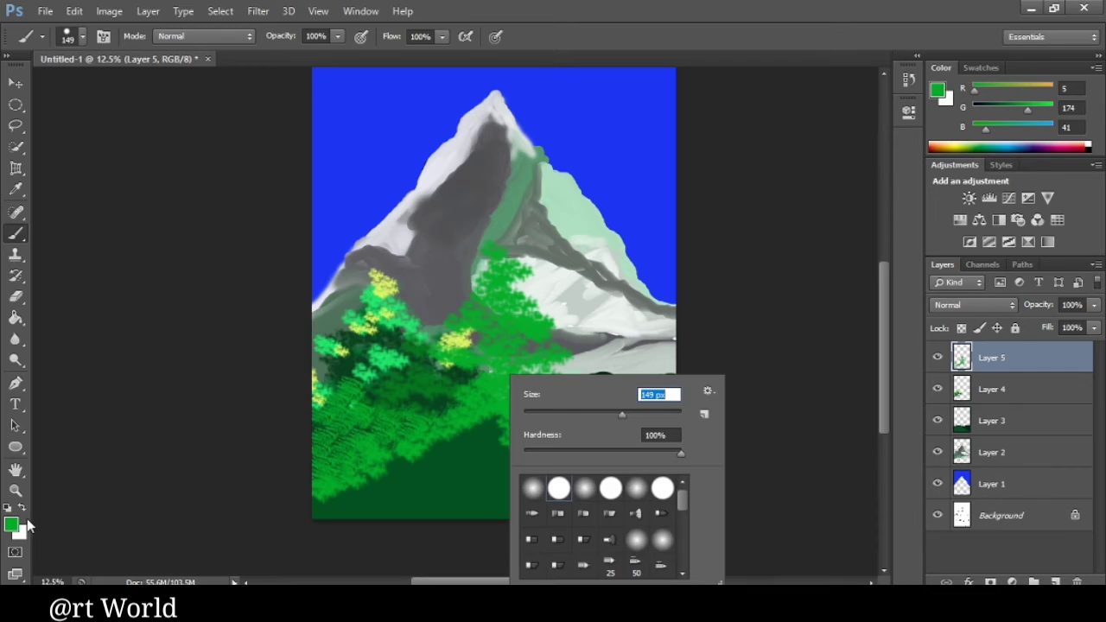
Pick a very dark green and paint a tree trunk at the bottom centre
click(13, 524)
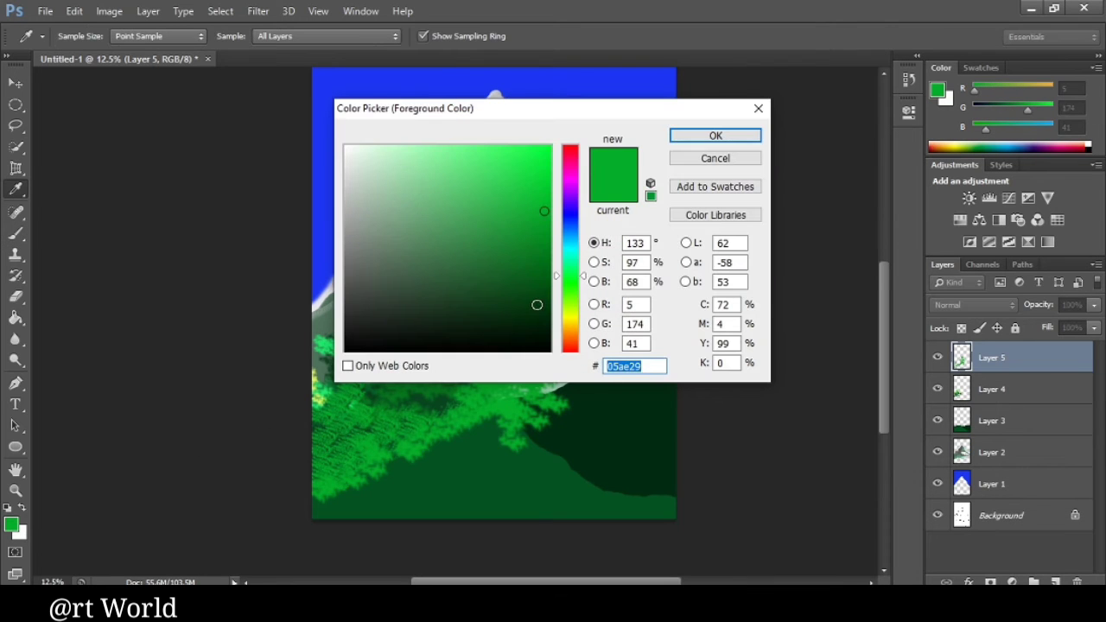
click(537, 304)
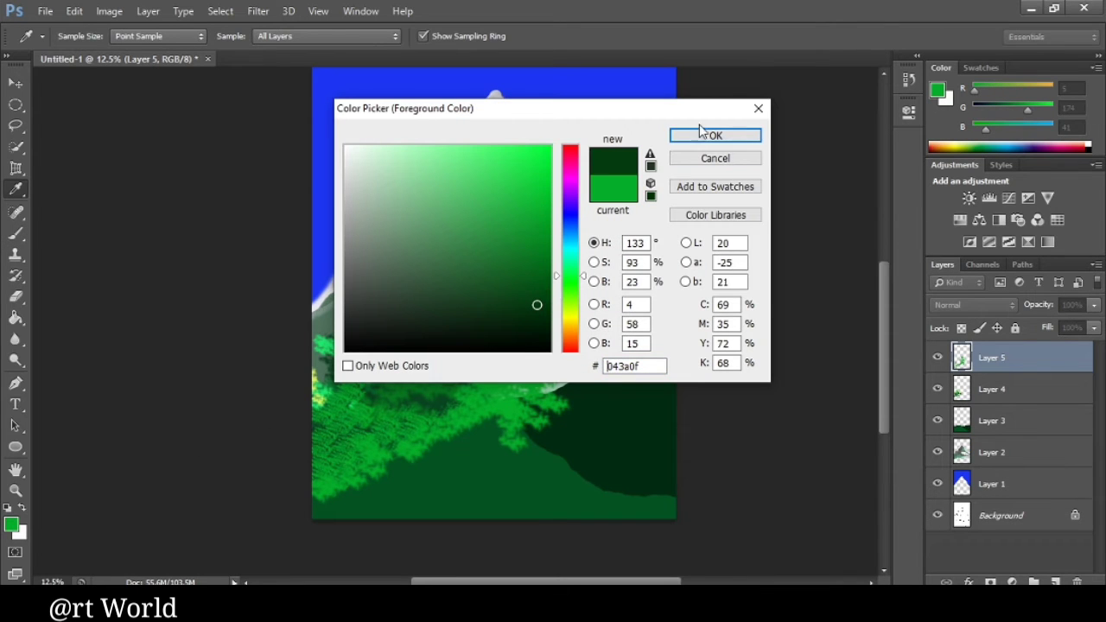
click(715, 136)
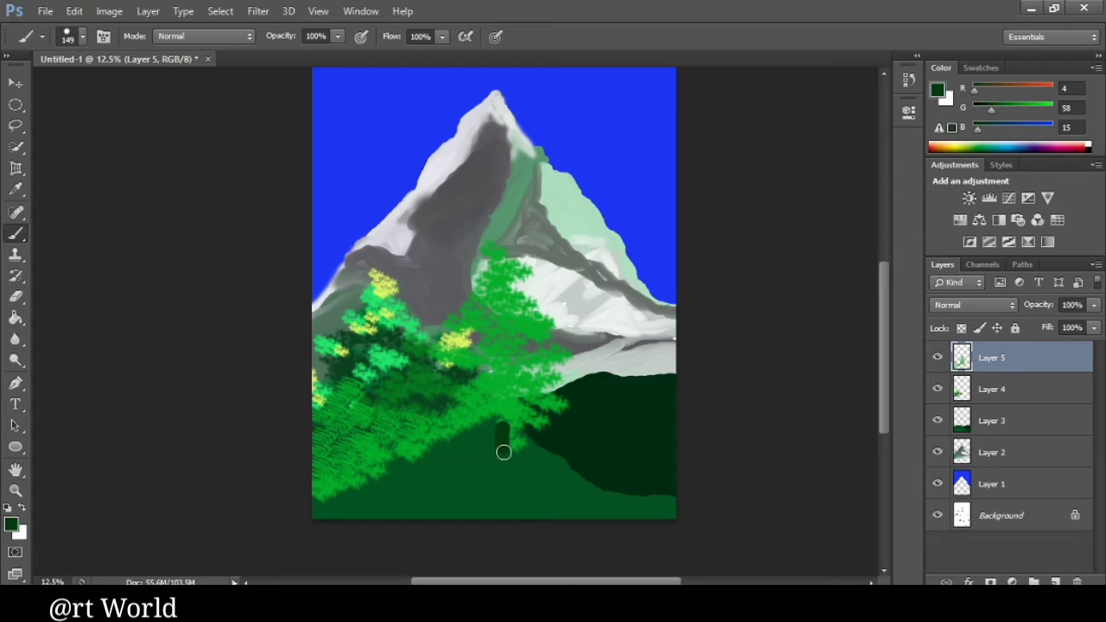
drag(504, 452, 500, 530)
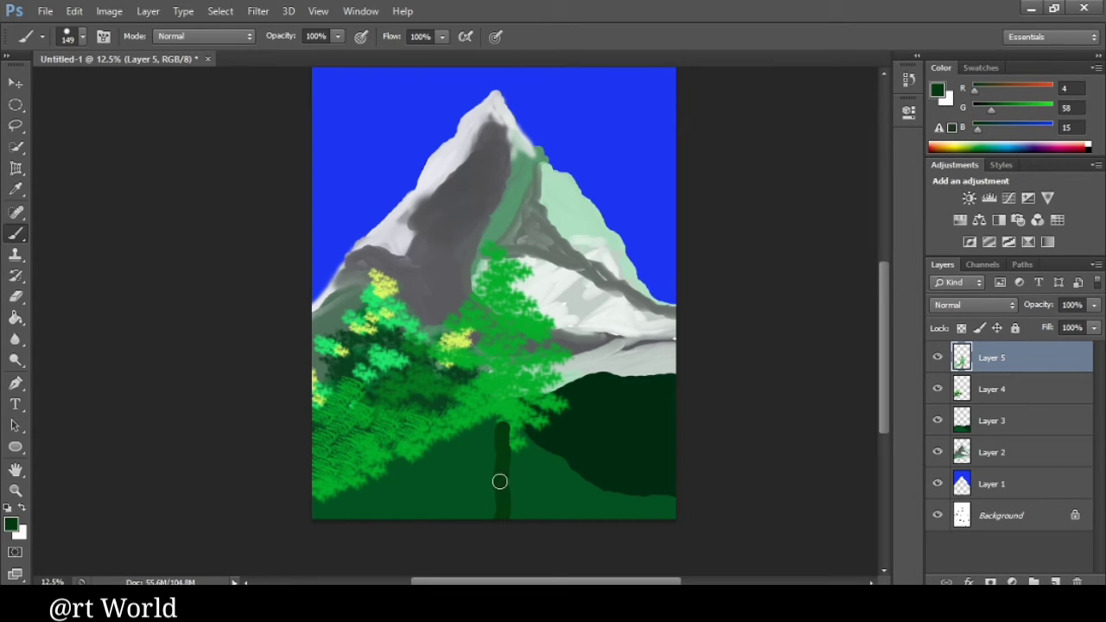
drag(500, 481, 487, 521)
drag(509, 474, 509, 505)
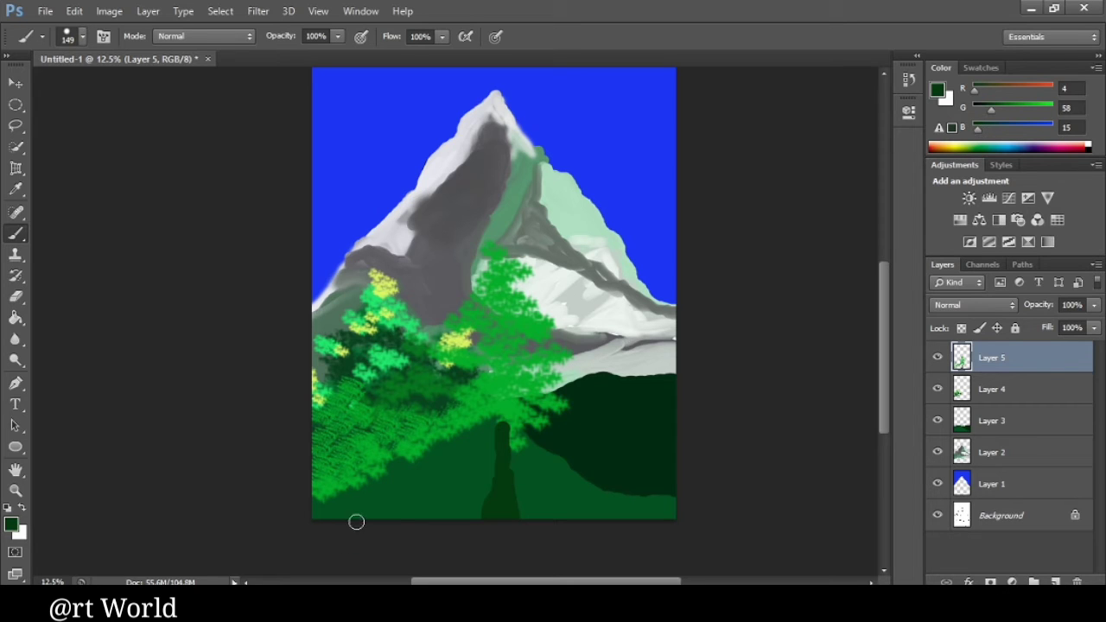
Shrink the brush and paint a tall trunk up the left side
key([)
drag(338, 516, 367, 158)
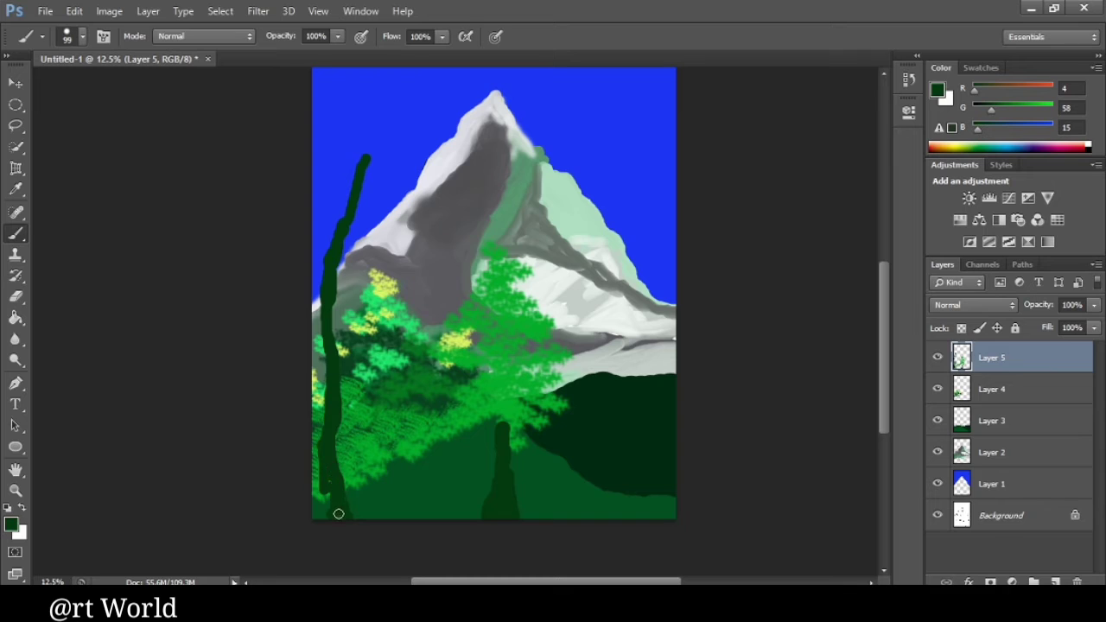
drag(324, 484, 318, 529)
Set the foreground colour to a medium green
click(16, 529)
click(535, 248)
click(528, 280)
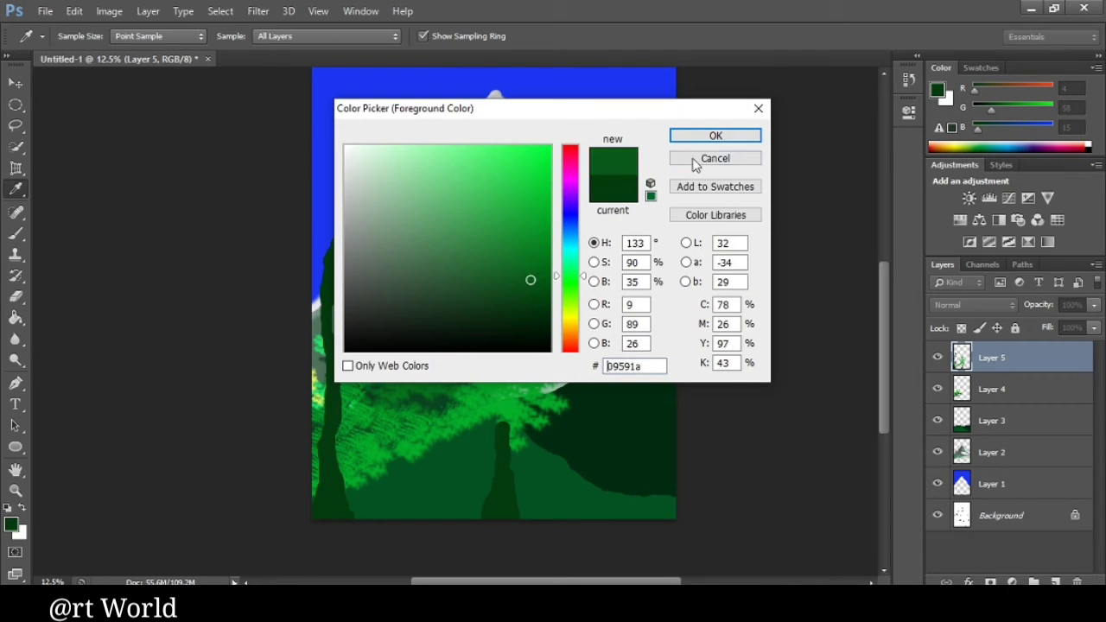
click(515, 270)
click(715, 136)
Choose a 201 px foliage brush and paint green leaves up the central tree
key(b)
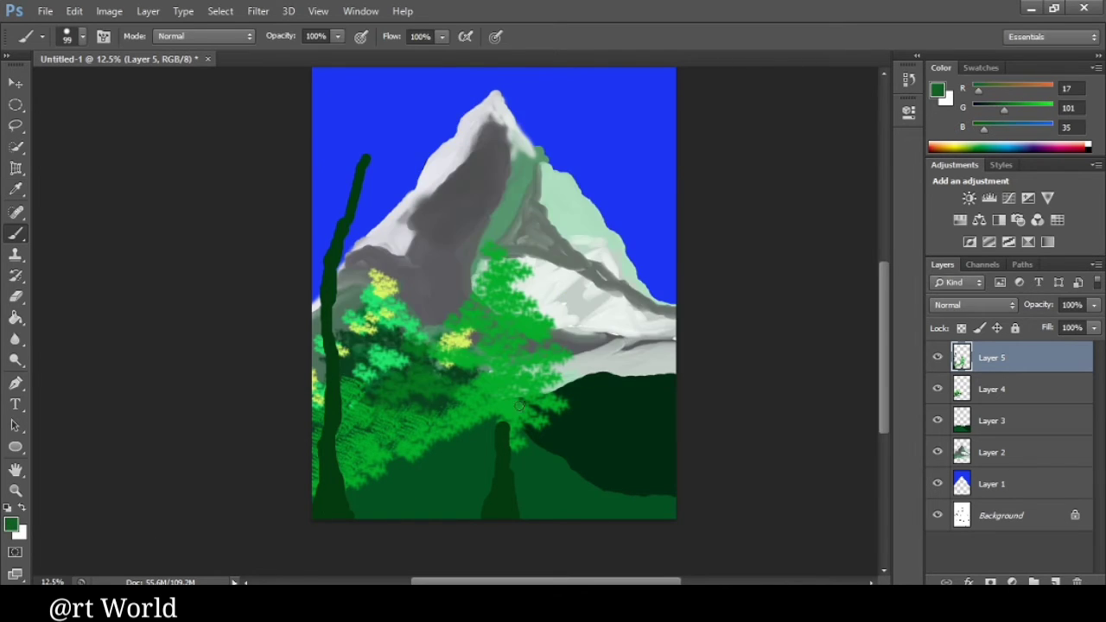
right_click(523, 376)
scroll(617, 544, down, 1)
scroll(657, 552, down, 2)
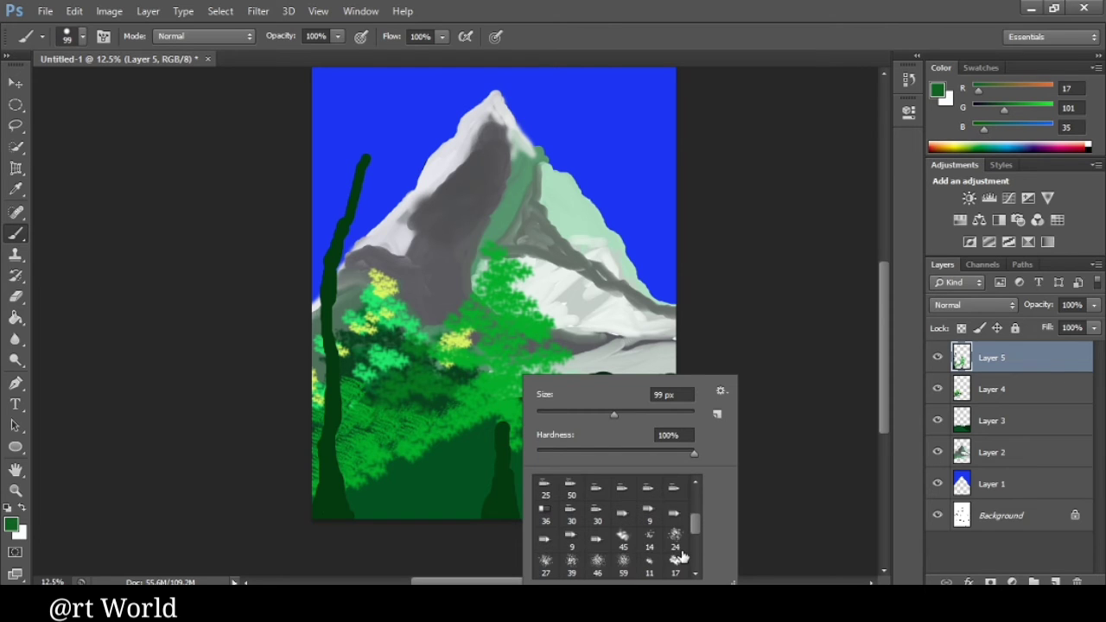
click(674, 562)
drag(553, 414, 655, 413)
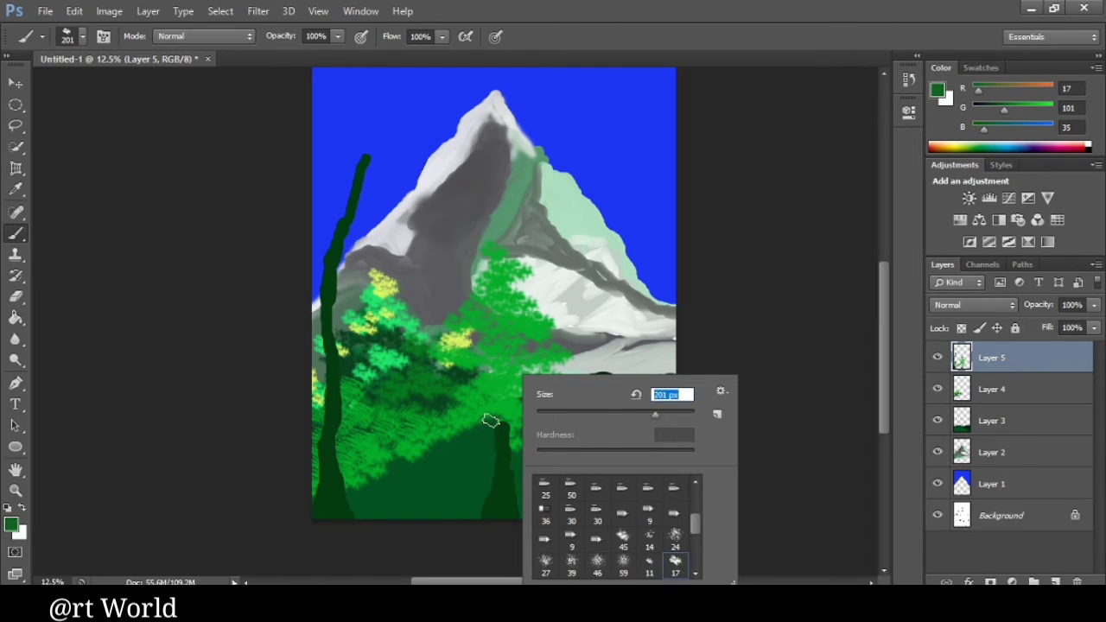
key(Return)
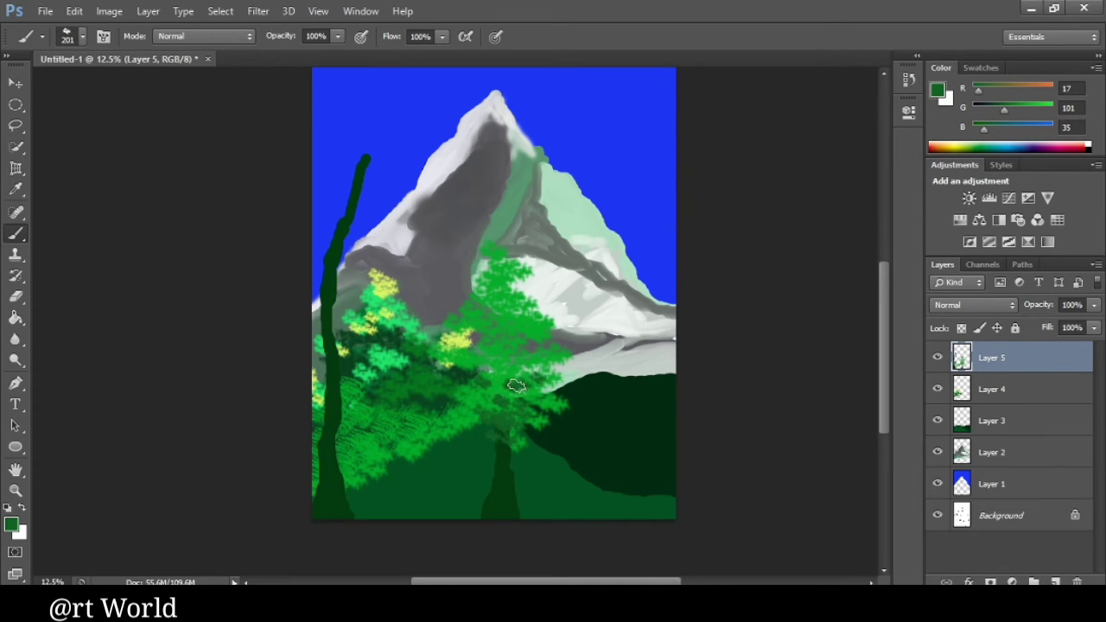
drag(521, 380, 518, 257)
alt+click(518, 257)
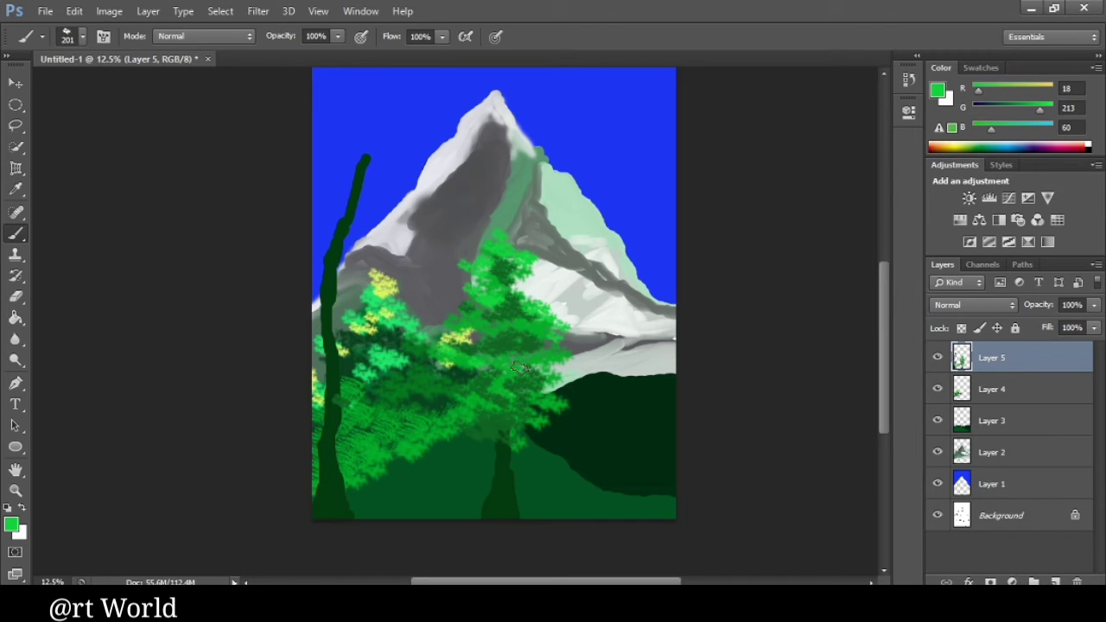
Bring up the brush options and switch the foreground to a darker green
right_click(509, 437)
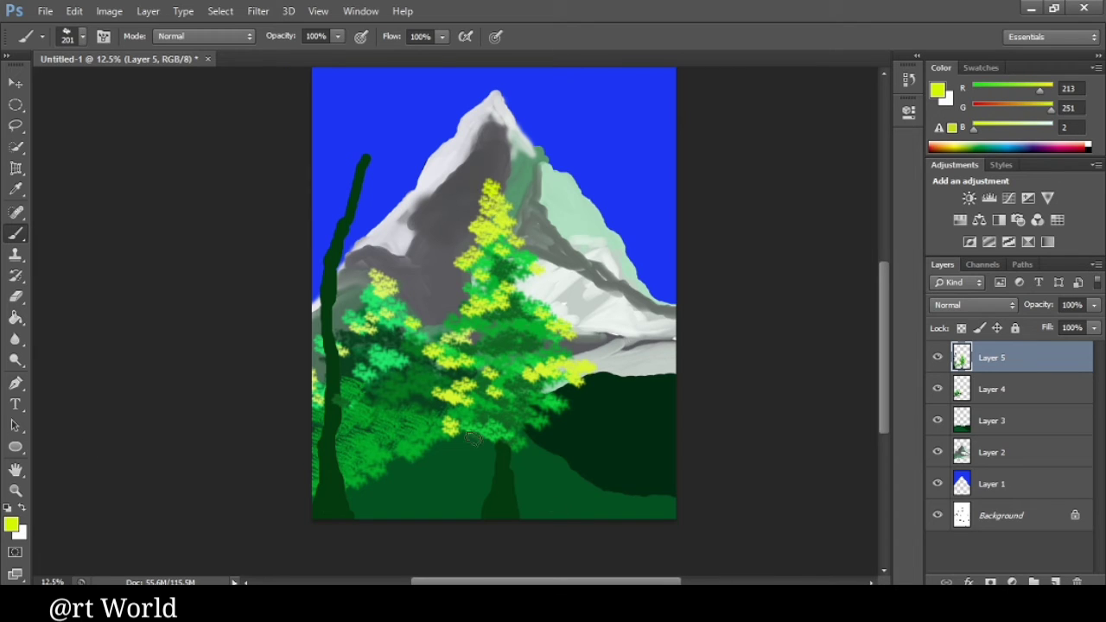
click(11, 525)
click(569, 289)
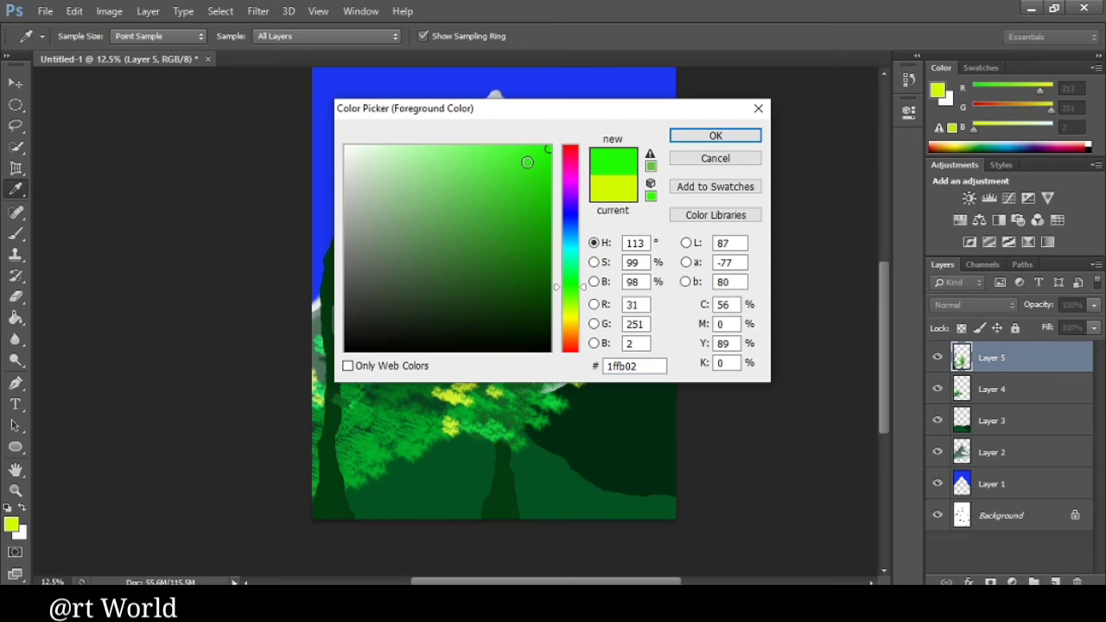
click(513, 232)
click(715, 136)
Paint green foliage over the left trunk, the top-left sky and the adjacent mountain edge
right_click(342, 430)
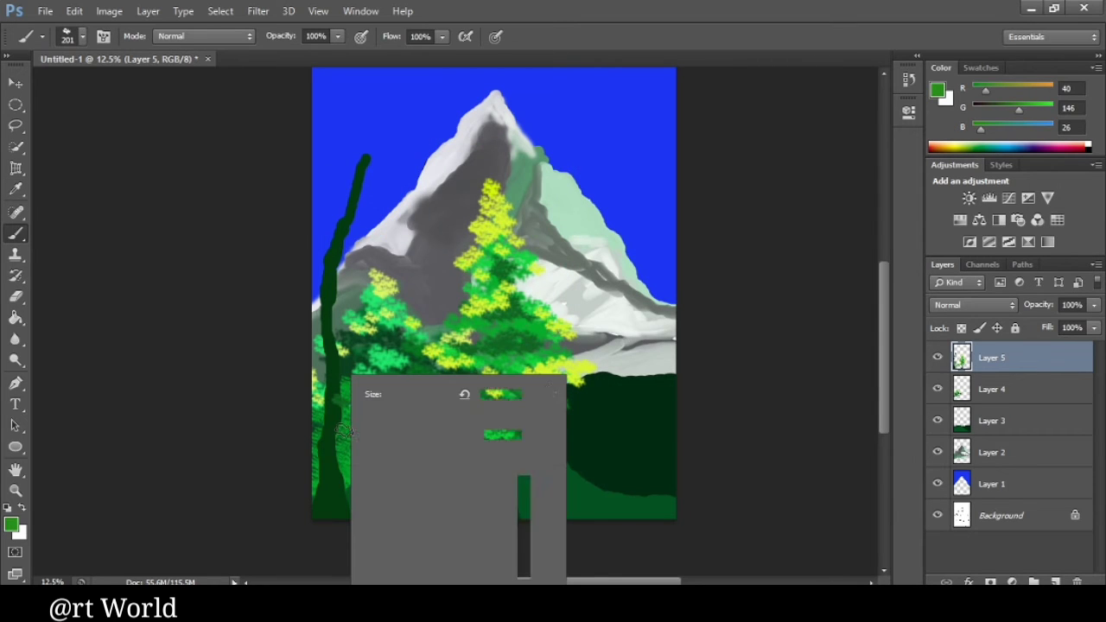
key(Return)
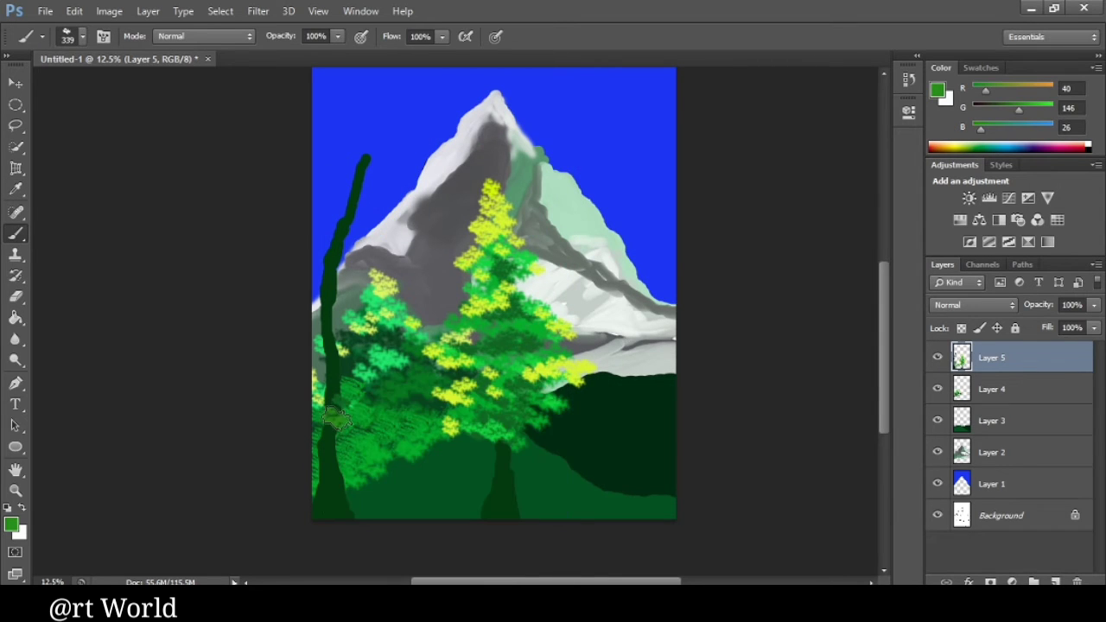
mouse_move(460, 464)
mouse_down()
mouse_move(509, 447)
mouse_move(469, 446)
mouse_move(503, 476)
mouse_up()
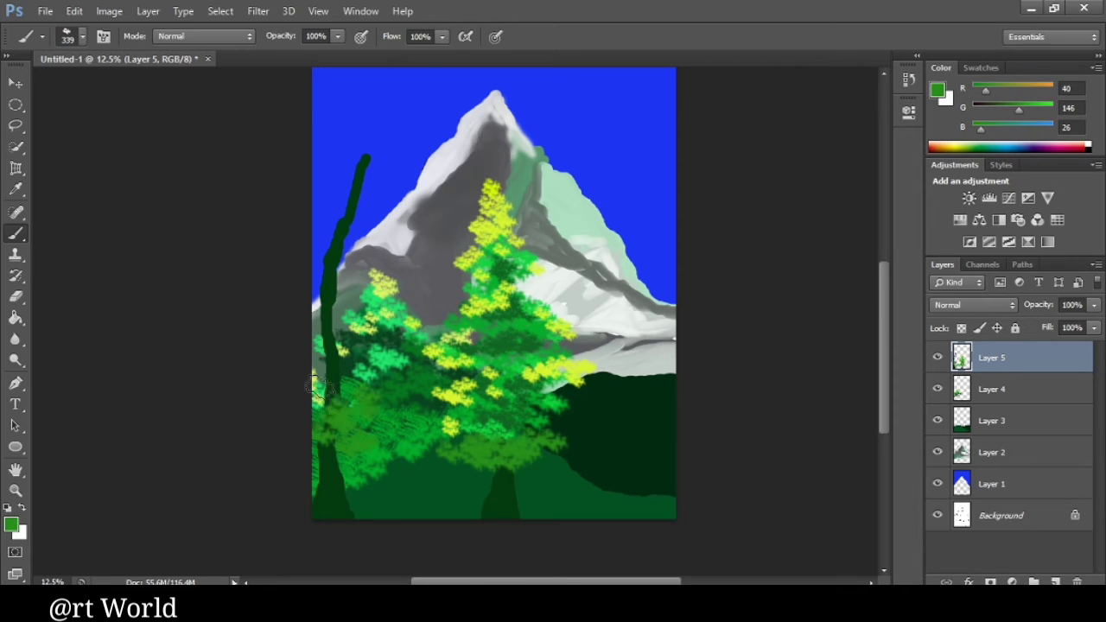
mouse_move(317, 387)
mouse_down()
mouse_move(332, 390)
mouse_move(352, 362)
mouse_move(342, 348)
mouse_move(333, 172)
mouse_up()
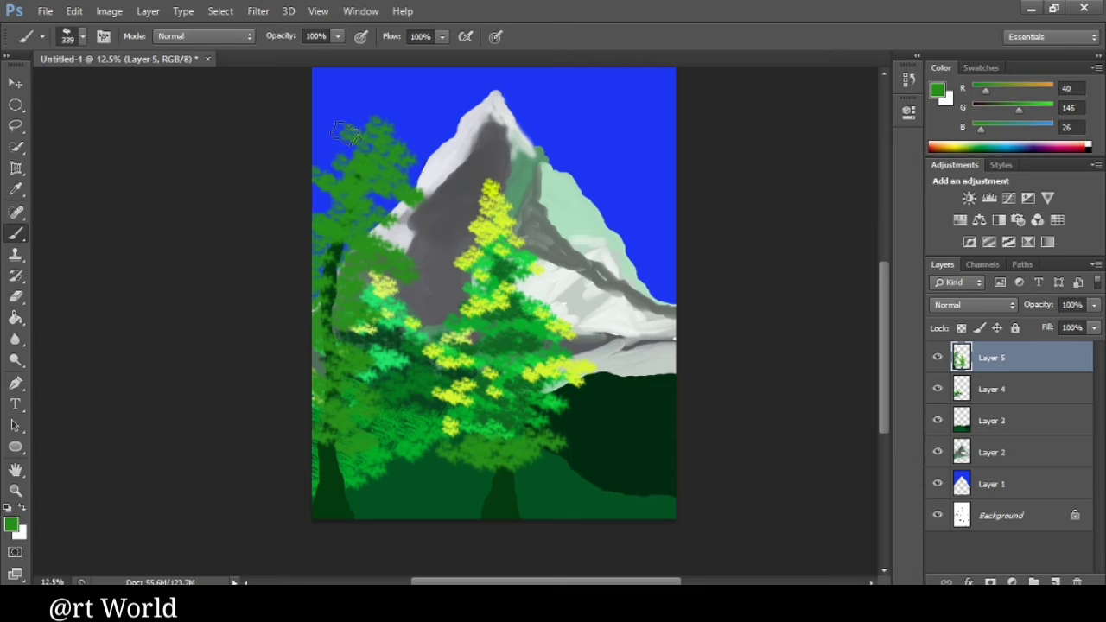
mouse_move(346, 131)
mouse_down()
mouse_move(334, 153)
mouse_move(337, 143)
mouse_up()
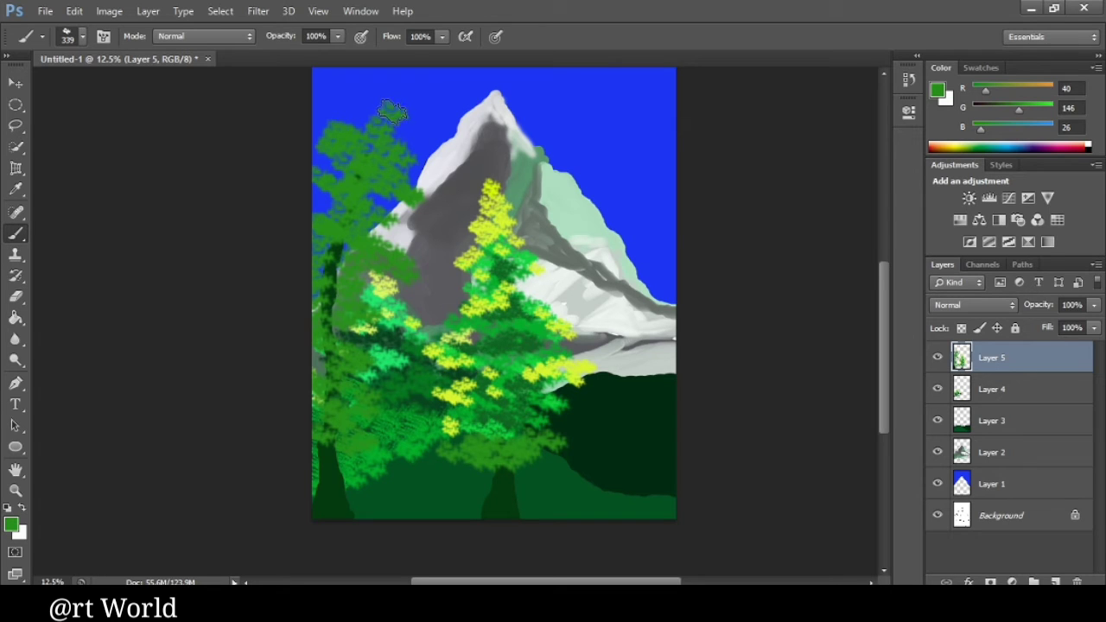
mouse_move(399, 251)
mouse_down()
mouse_move(408, 242)
mouse_move(440, 257)
mouse_move(421, 222)
mouse_up()
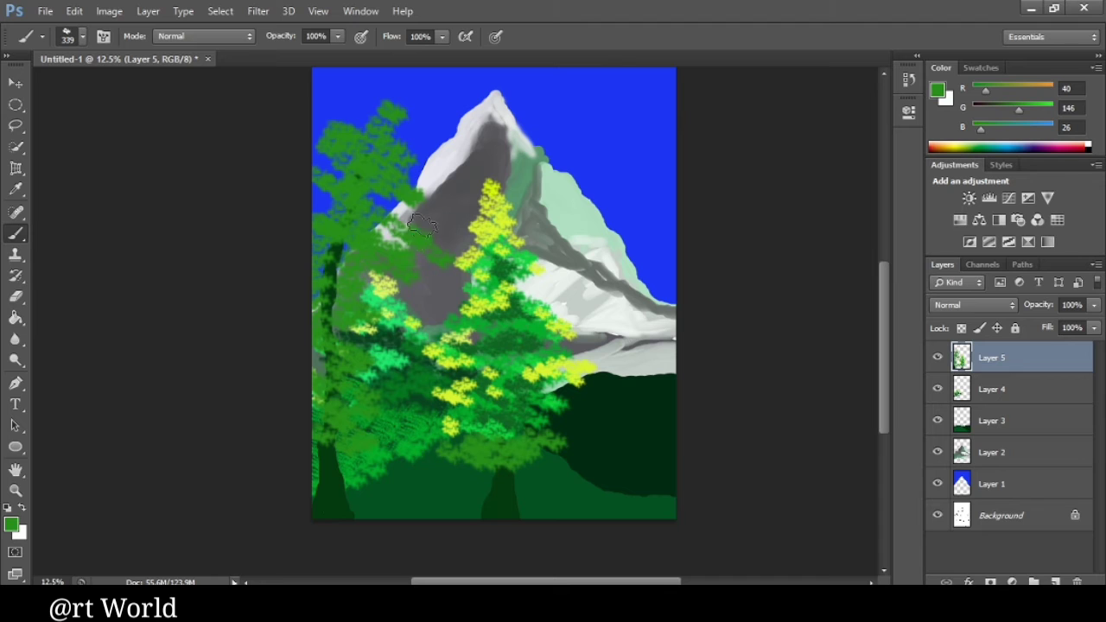
Switch to a darker green and shade the left tree's side and upper leaves
right_click(344, 368)
click(11, 525)
click(532, 264)
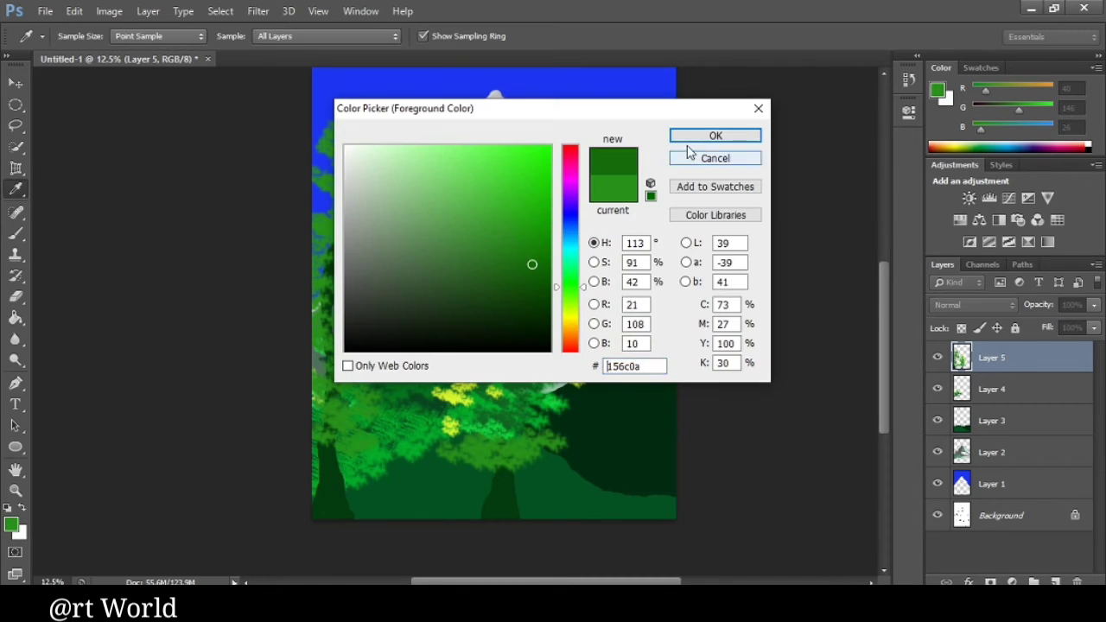
click(715, 135)
mouse_move(330, 226)
mouse_down()
mouse_move(384, 222)
mouse_move(363, 260)
mouse_move(372, 255)
mouse_up()
drag(337, 173, 363, 169)
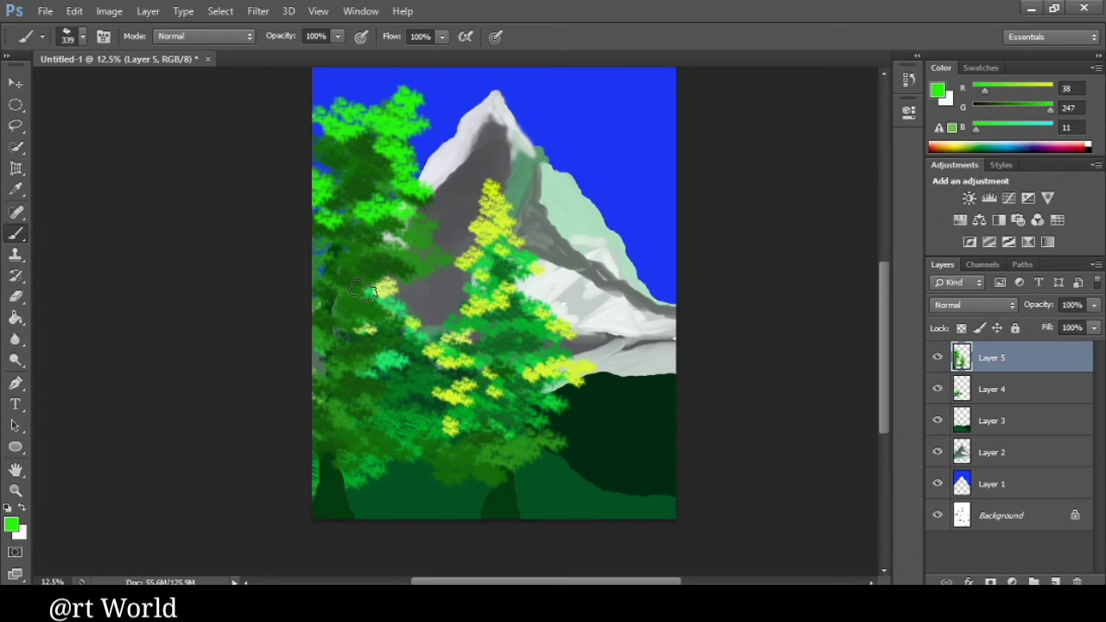
Dab and brush bright green leaves across the middle and lower left tree
click(384, 285)
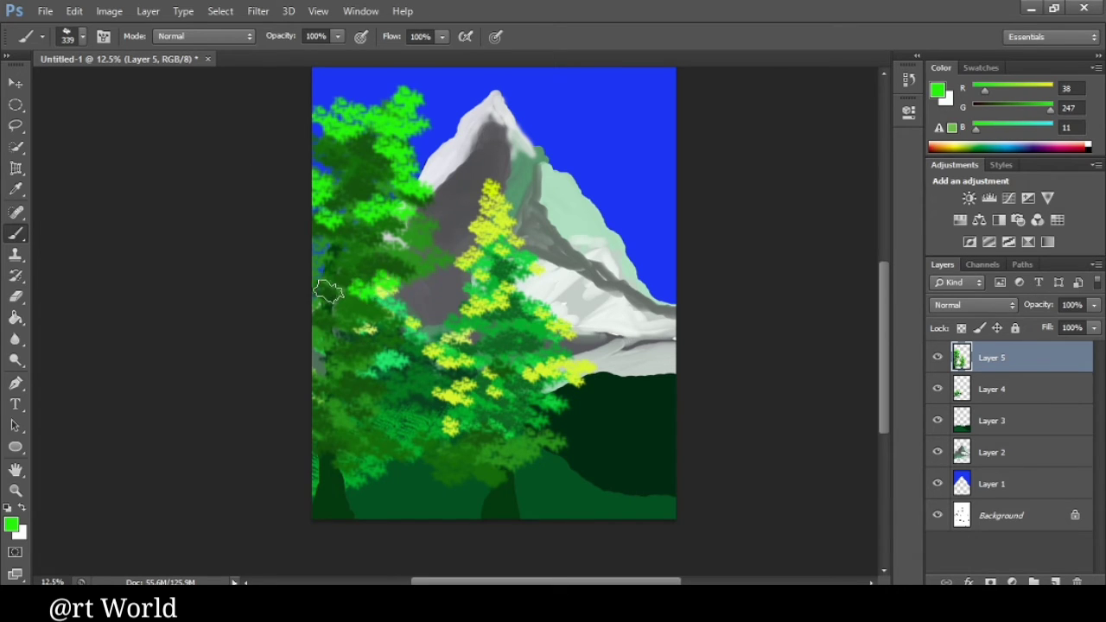
click(369, 339)
click(390, 360)
click(311, 343)
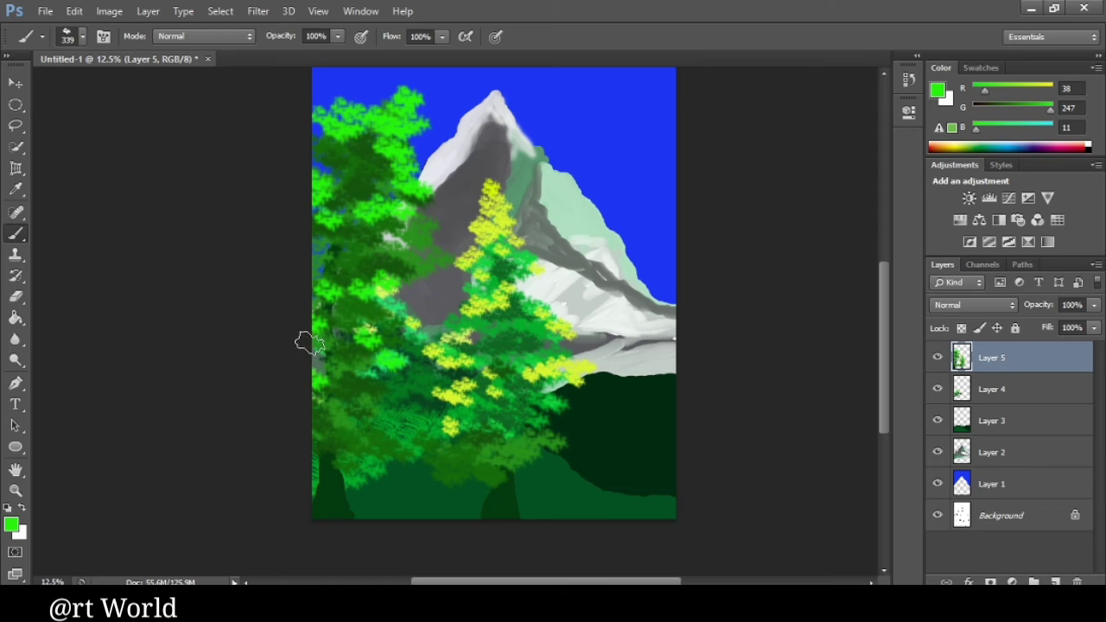
mouse_move(324, 361)
mouse_down()
mouse_move(406, 387)
mouse_move(427, 406)
mouse_move(363, 415)
mouse_move(341, 400)
mouse_move(320, 432)
mouse_move(384, 443)
mouse_up()
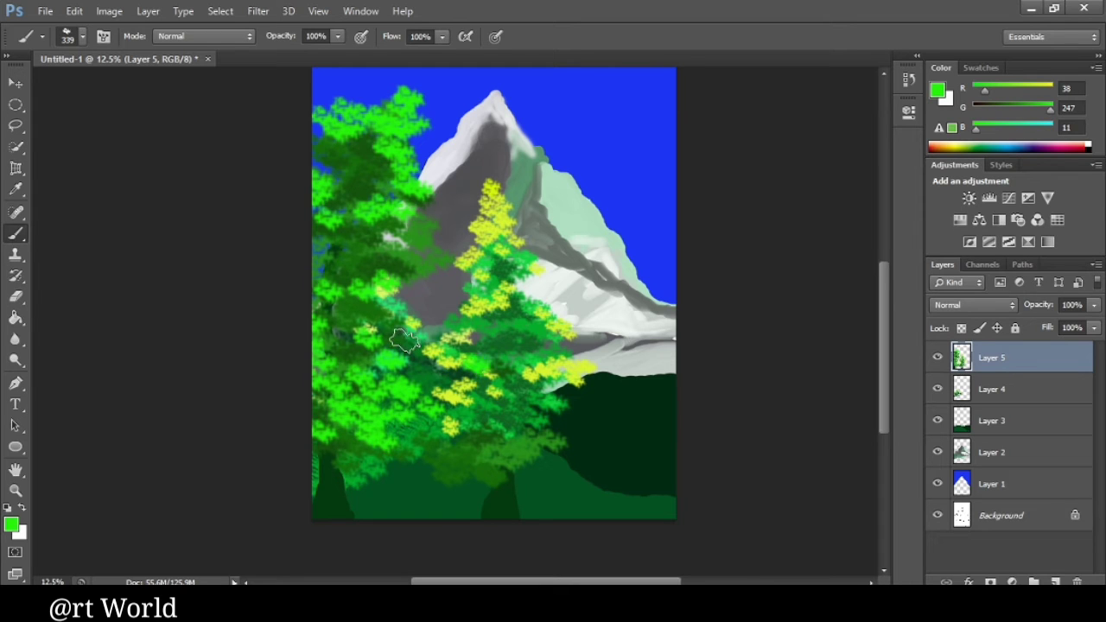
drag(406, 289, 419, 282)
Pick a bright yellow foreground and paint highlights on the left treetop
click(11, 523)
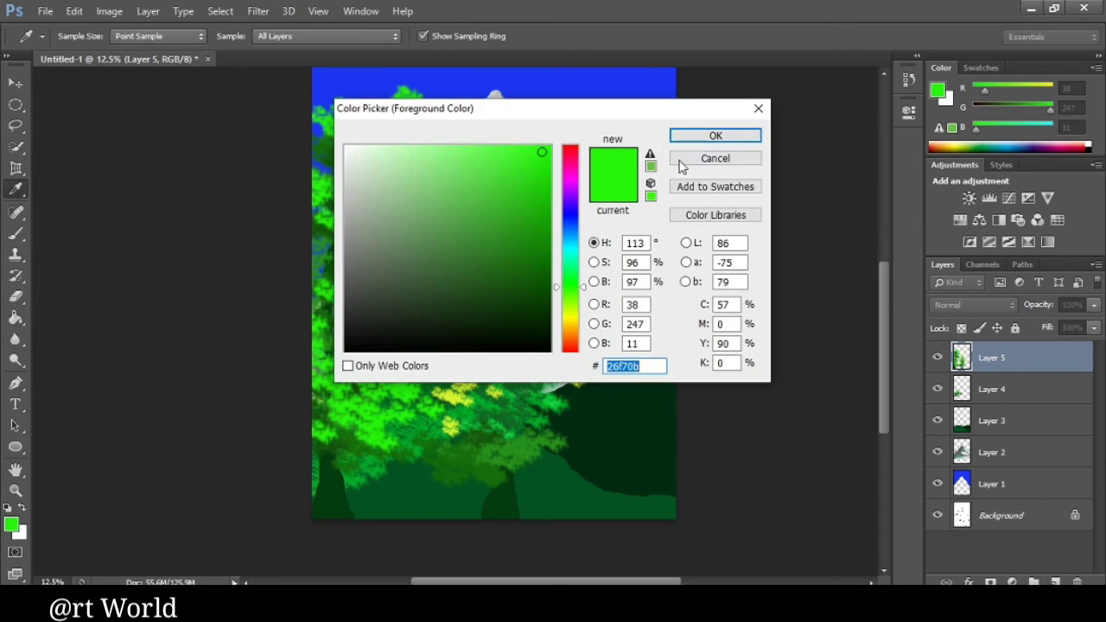
drag(572, 287, 571, 308)
click(546, 147)
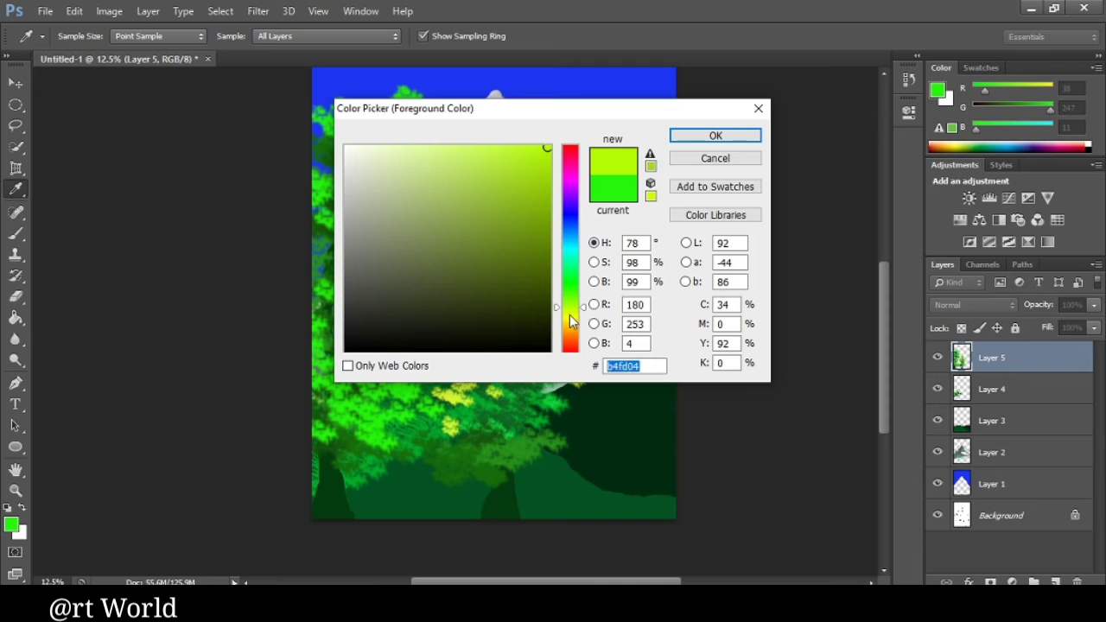
click(570, 315)
click(702, 136)
mouse_move(397, 94)
mouse_down()
mouse_move(428, 91)
mouse_move(419, 97)
mouse_up()
Switch to the 24 px brush preset enlarged to 95 px, and shift the foreground hue to green
right_click(437, 374)
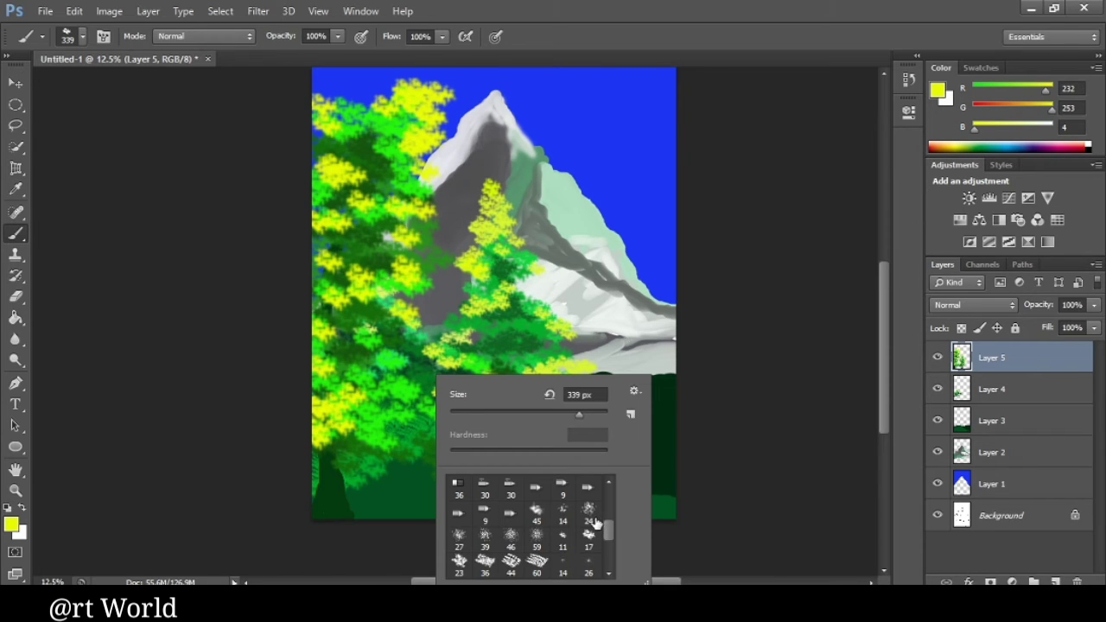
click(593, 520)
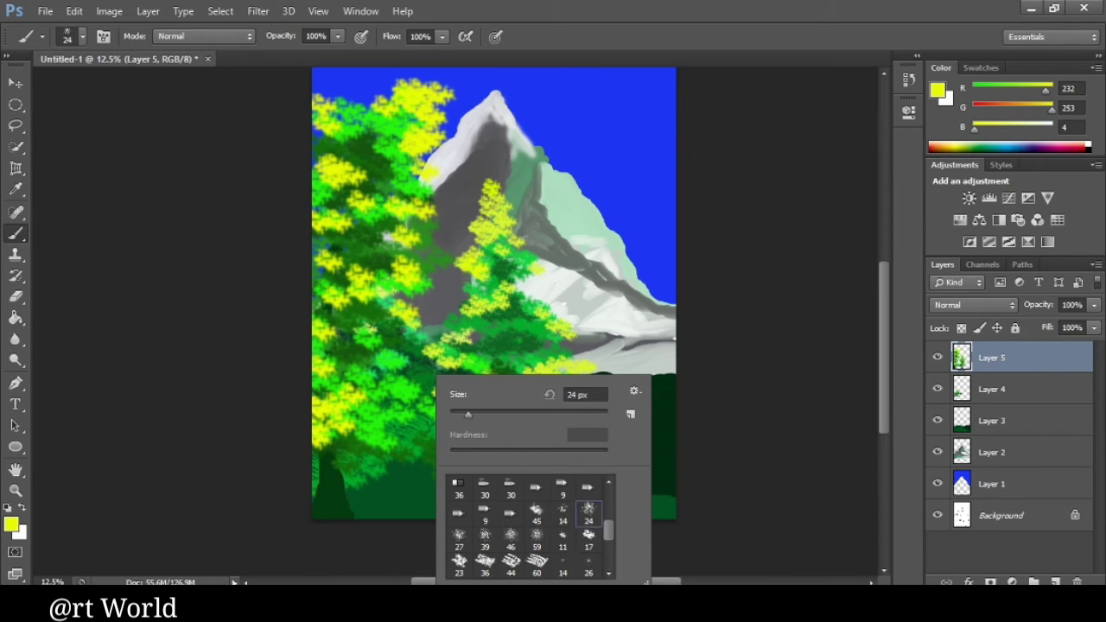
click(524, 414)
click(13, 524)
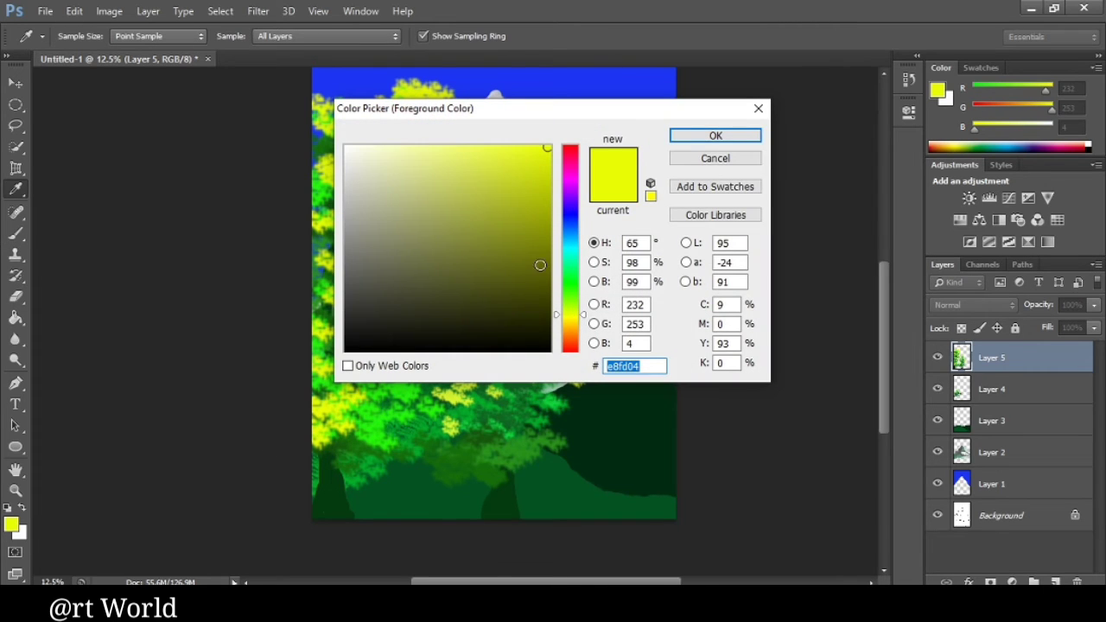
click(577, 285)
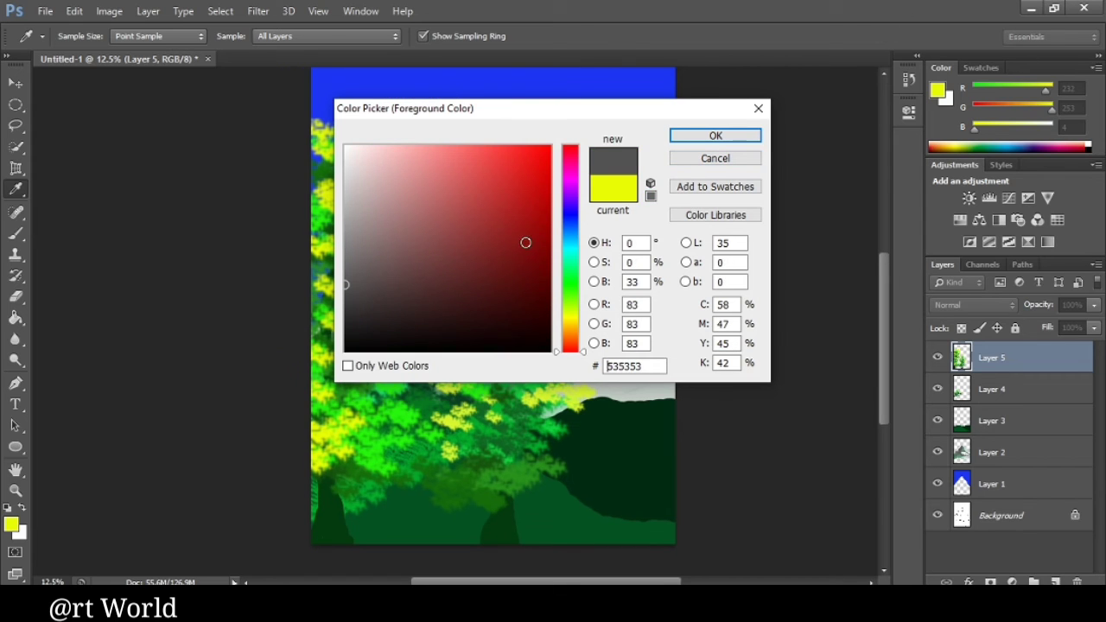
Set a pale green and paint grass blades at bottom-right and lower-left, then tall grass lower right
click(529, 241)
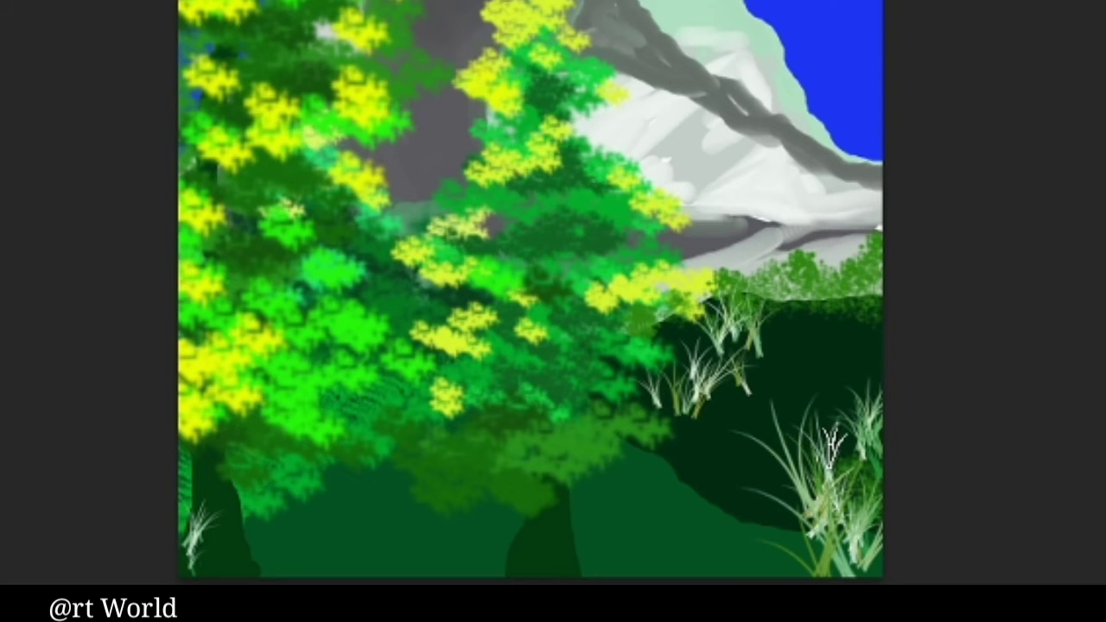
click(773, 529)
drag(777, 527, 717, 514)
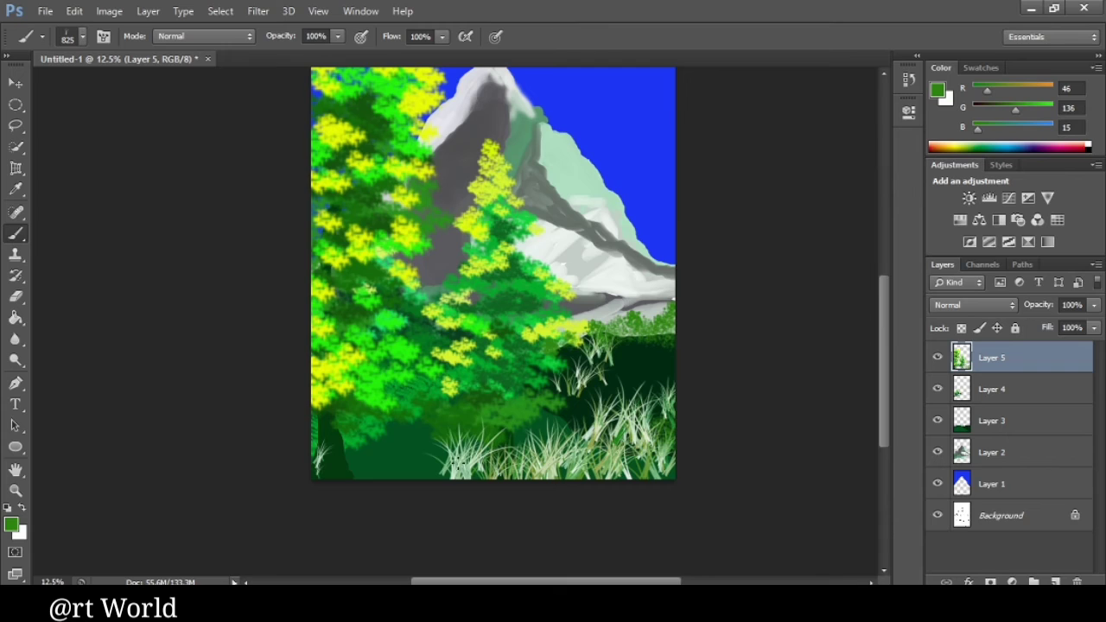
mouse_move(354, 471)
mouse_down()
mouse_move(331, 490)
mouse_move(402, 480)
mouse_move(308, 452)
mouse_move(311, 419)
mouse_move(337, 380)
mouse_up()
right_click(333, 383)
mouse_move(605, 483)
mouse_down()
mouse_move(656, 499)
mouse_move(605, 431)
mouse_move(639, 380)
mouse_up()
drag(605, 432, 622, 413)
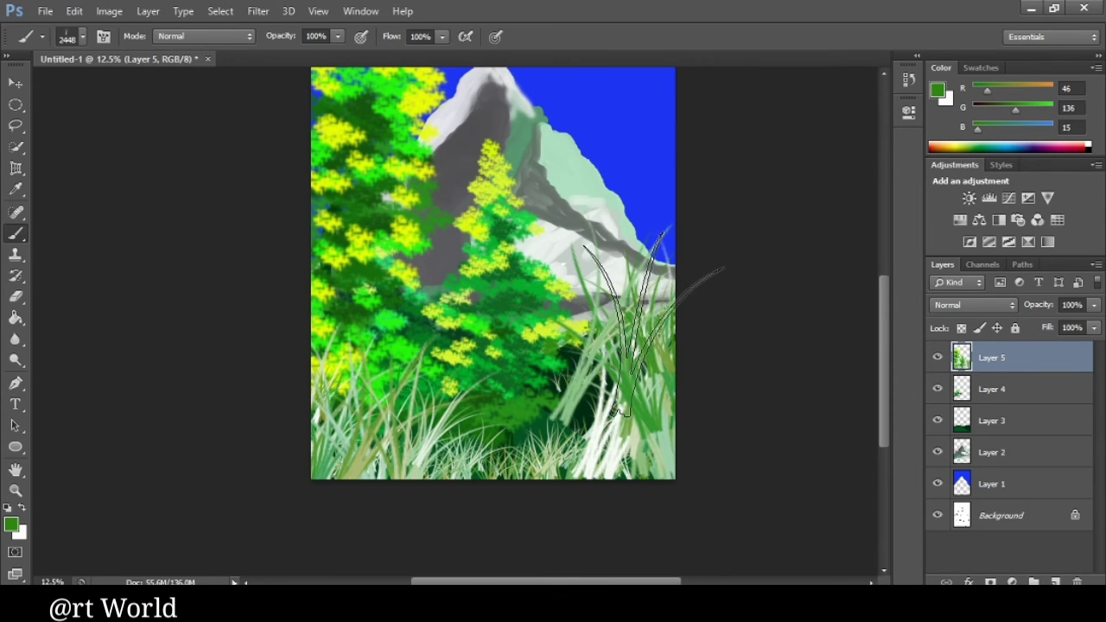
mouse_move(653, 321)
mouse_down()
mouse_move(648, 440)
mouse_move(667, 430)
mouse_up()
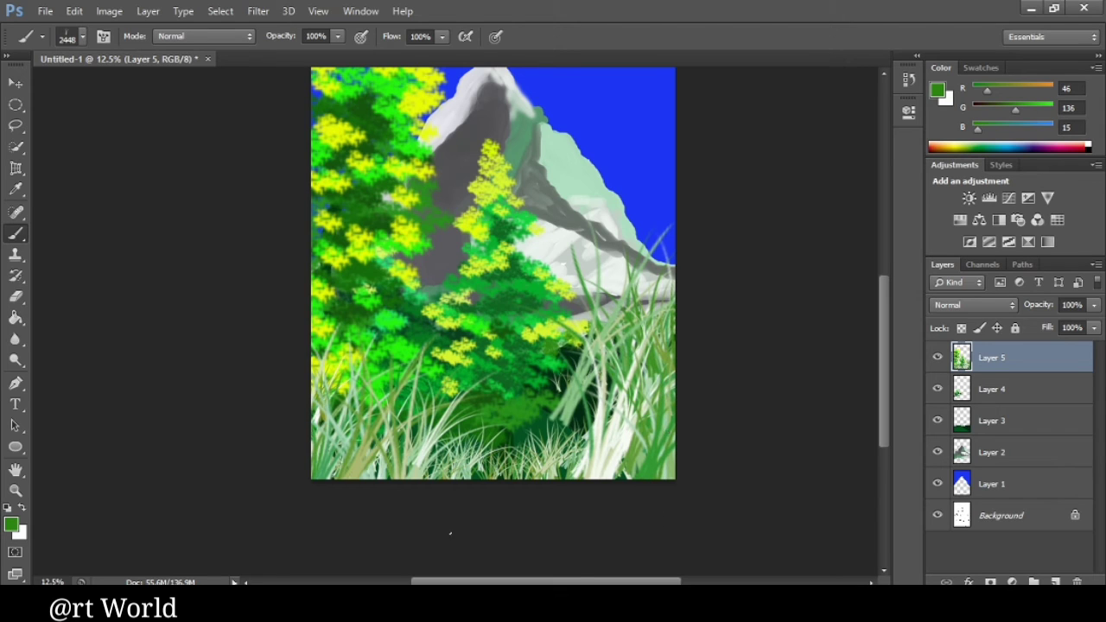
Switch to the 112 grass blade brush preset at 504 px
right_click(462, 278)
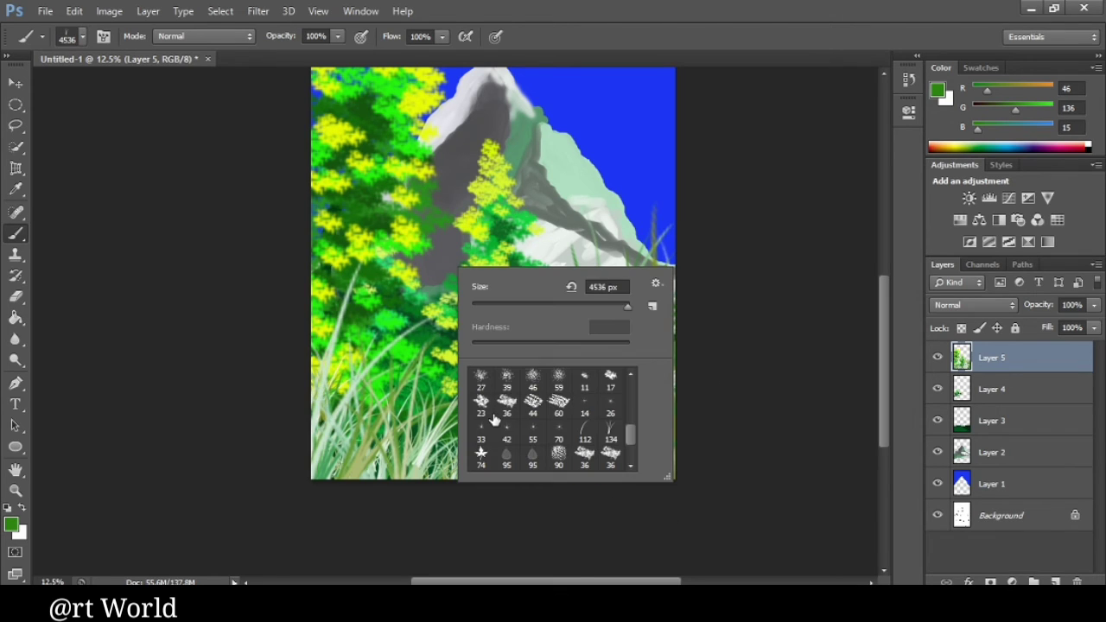
click(580, 432)
click(611, 304)
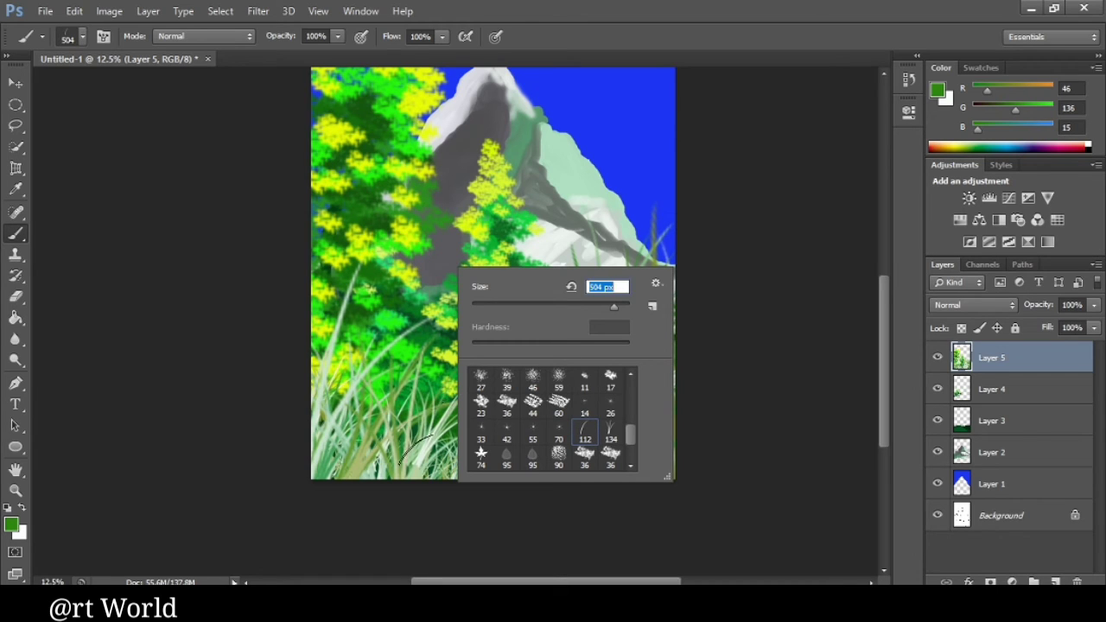
key(Return)
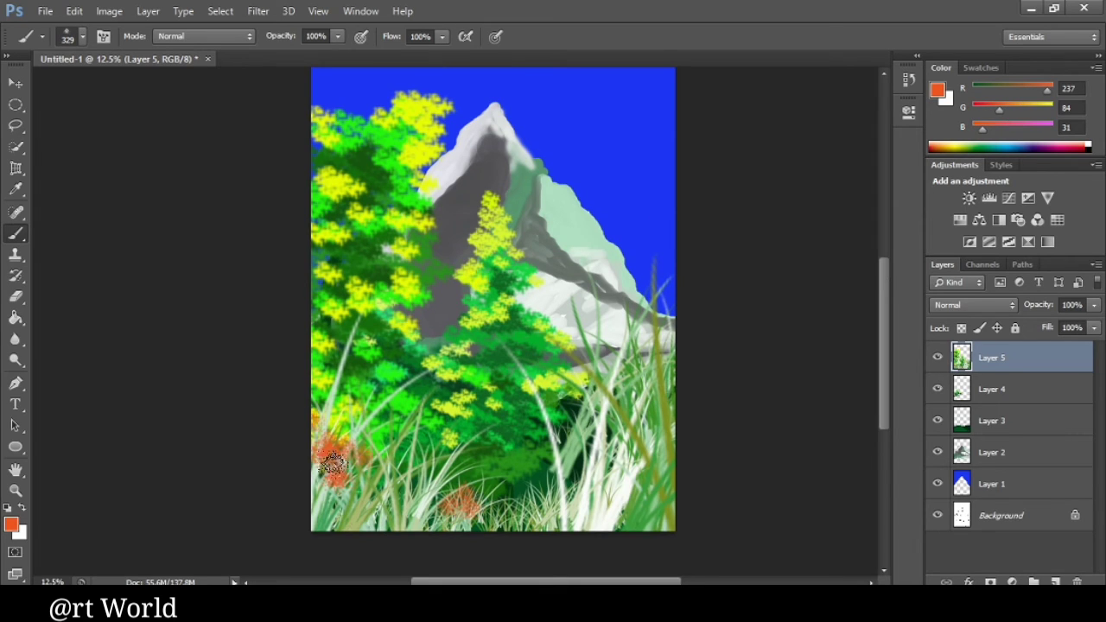
Dab orange flowers through the lower grass, then brush soft light-blue cloud across the top-left sky
drag(332, 464, 338, 432)
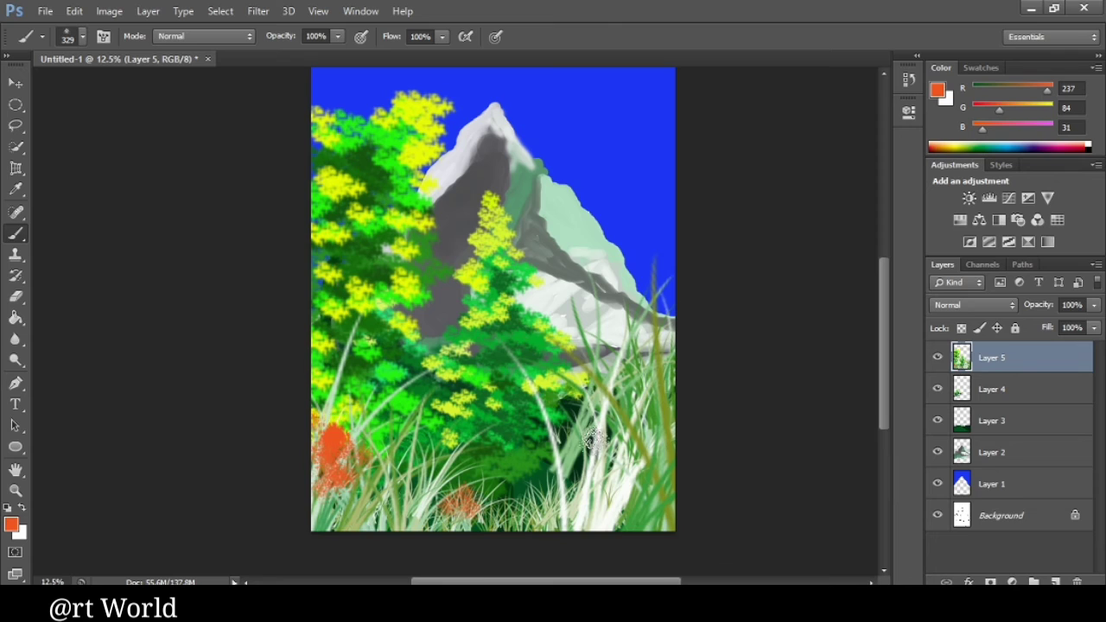
click(503, 484)
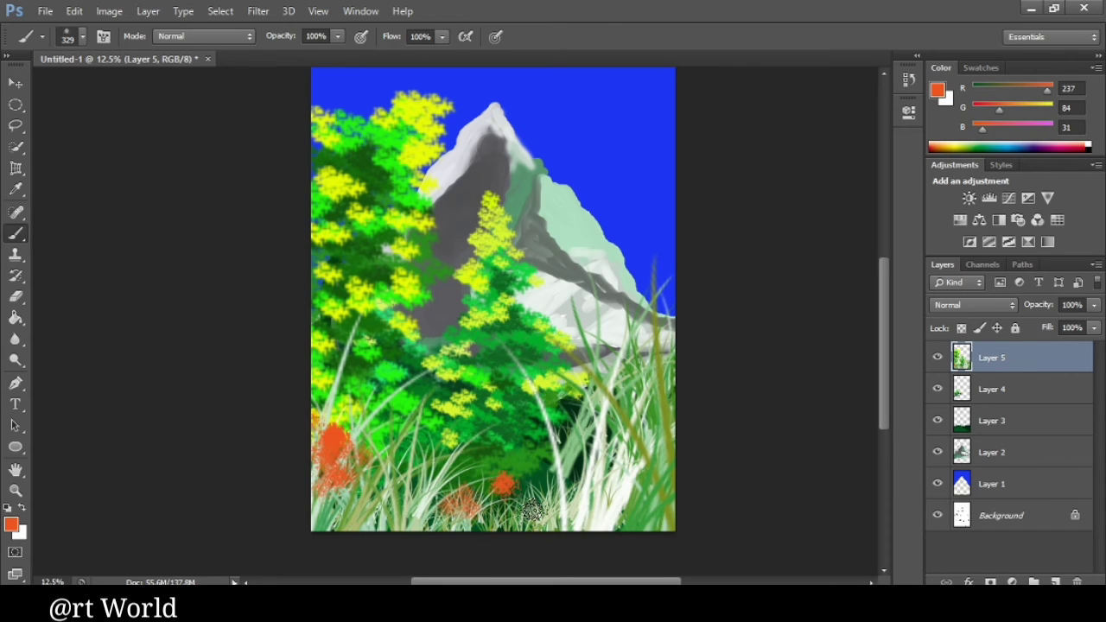
click(528, 488)
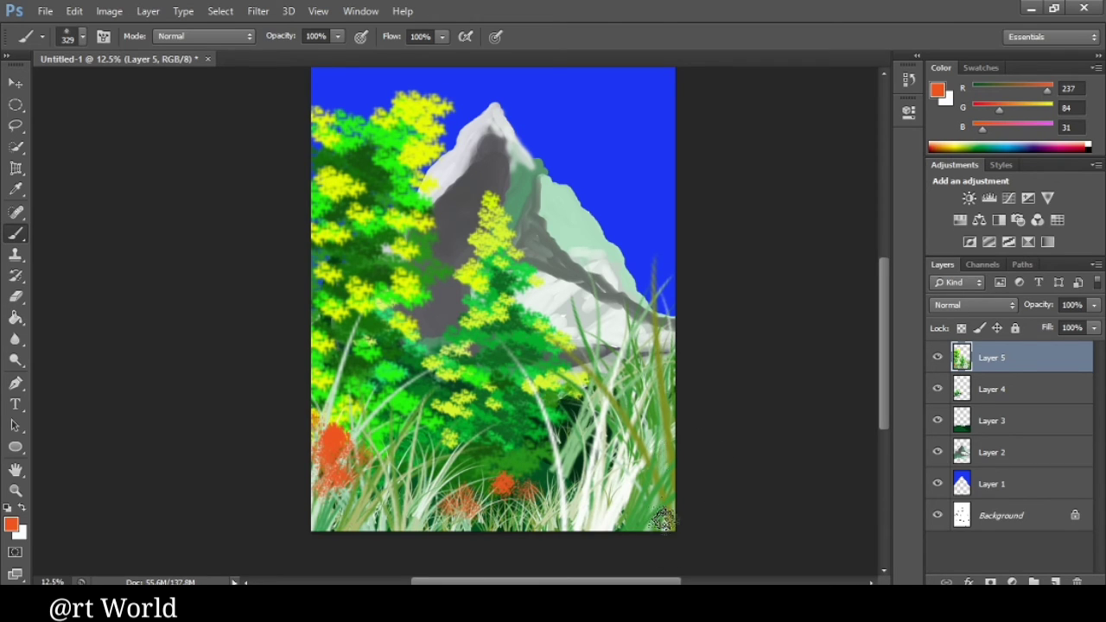
click(523, 525)
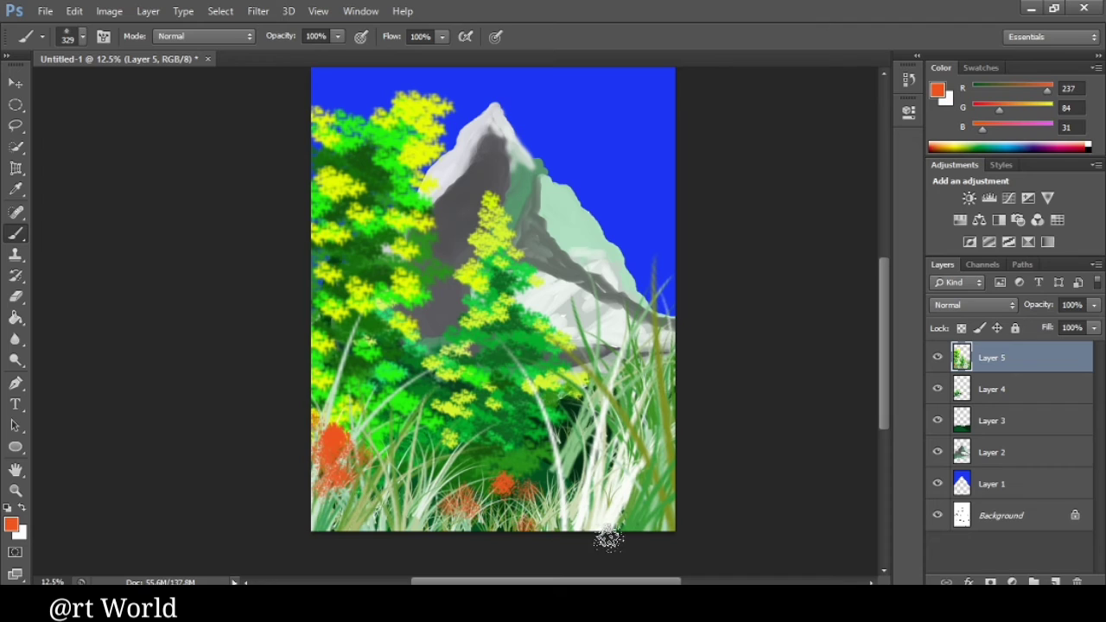
click(571, 523)
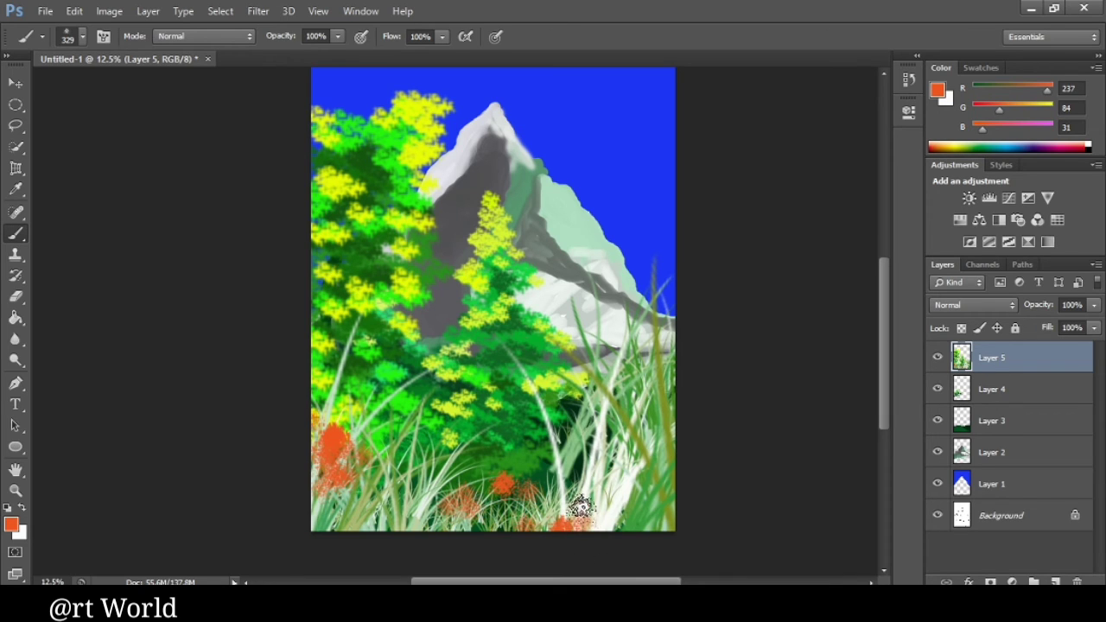
click(605, 518)
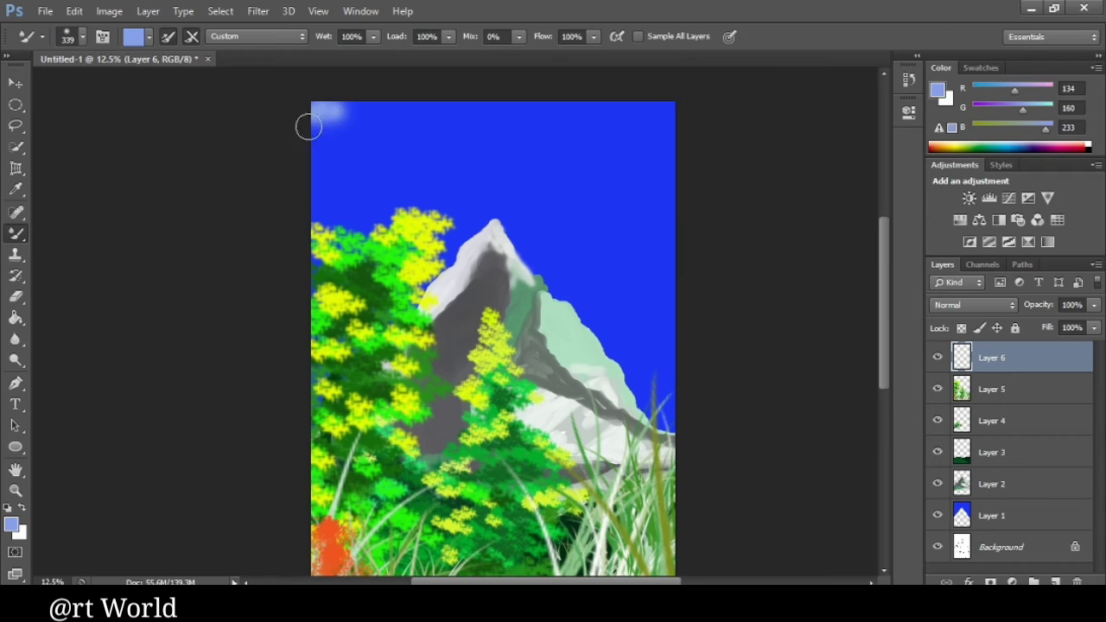
mouse_move(308, 124)
mouse_down()
mouse_move(338, 112)
mouse_move(323, 136)
mouse_move(391, 104)
mouse_up()
mouse_move(329, 155)
mouse_down()
mouse_move(333, 144)
mouse_move(375, 148)
mouse_move(393, 119)
mouse_move(553, 168)
mouse_up()
With a larger Mixer Brush, wash the upper sky and the area right of the peak pale blue
key(bracketright)
key(bracketright)
key(bracketright)
drag(341, 149, 353, 131)
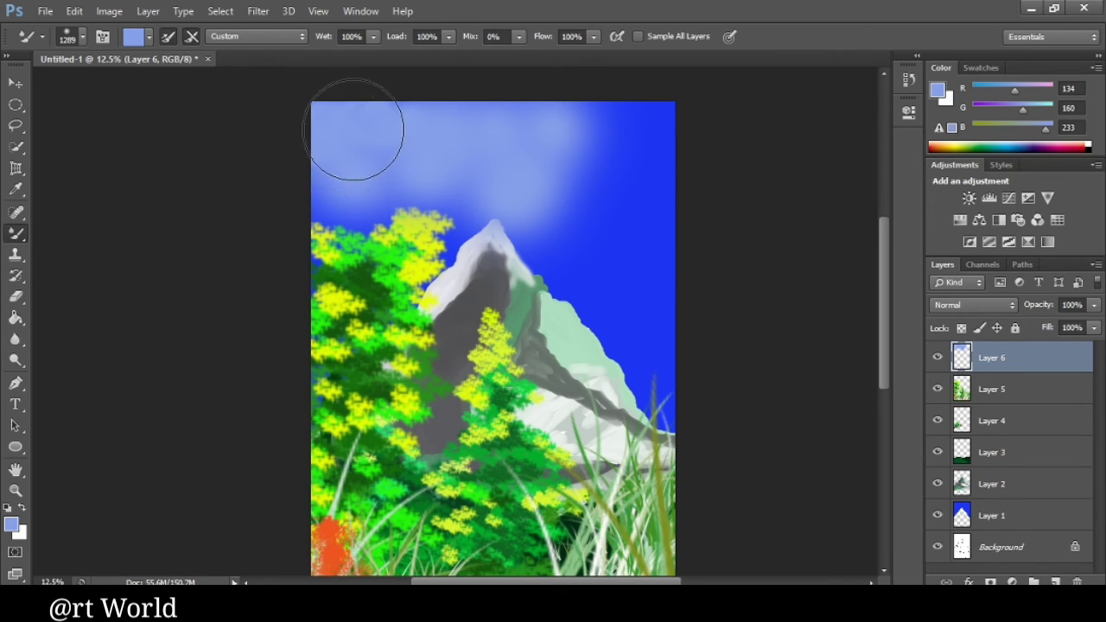
drag(581, 178, 596, 181)
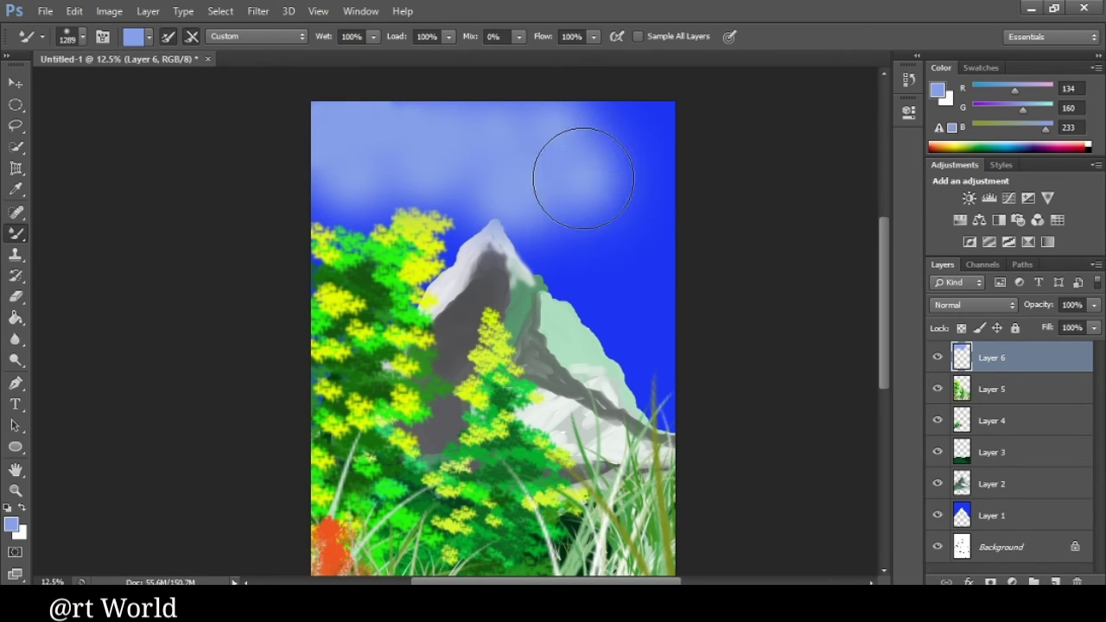
drag(555, 233, 555, 222)
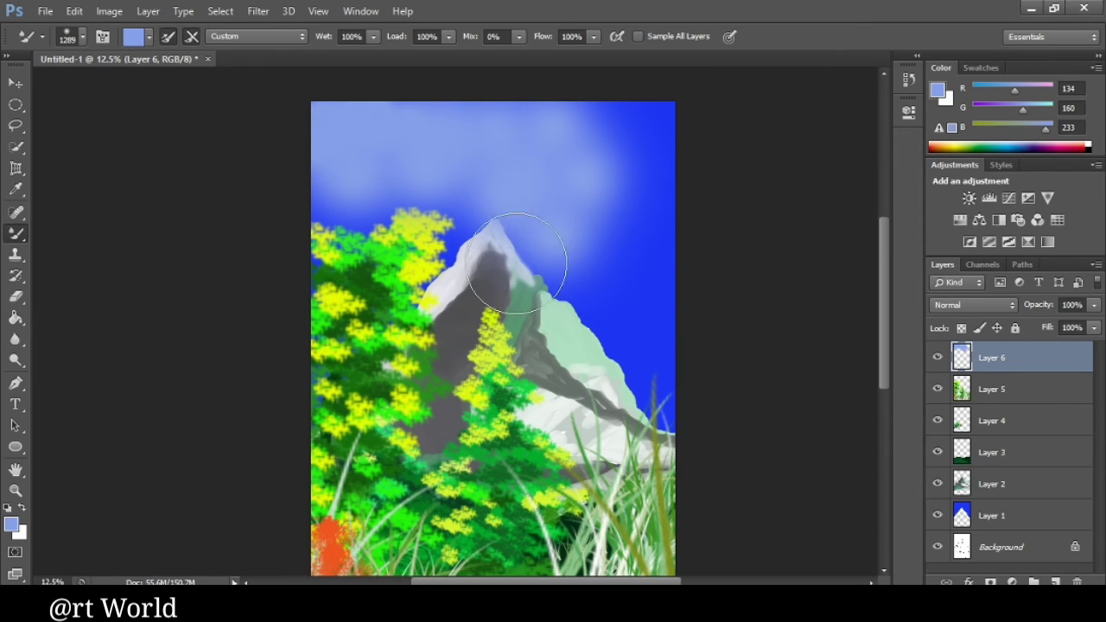
drag(345, 184, 371, 192)
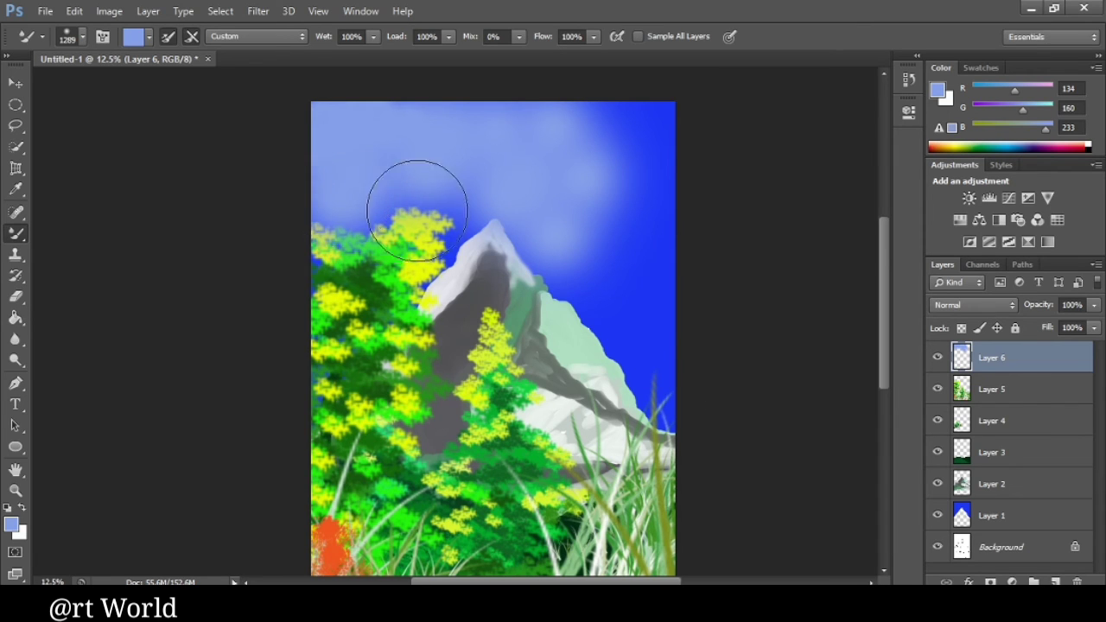
drag(542, 288, 619, 212)
Choose a near-white colour and a cloud-shaped brush preset sized to 391 px
alt+click(509, 259)
right_click(579, 276)
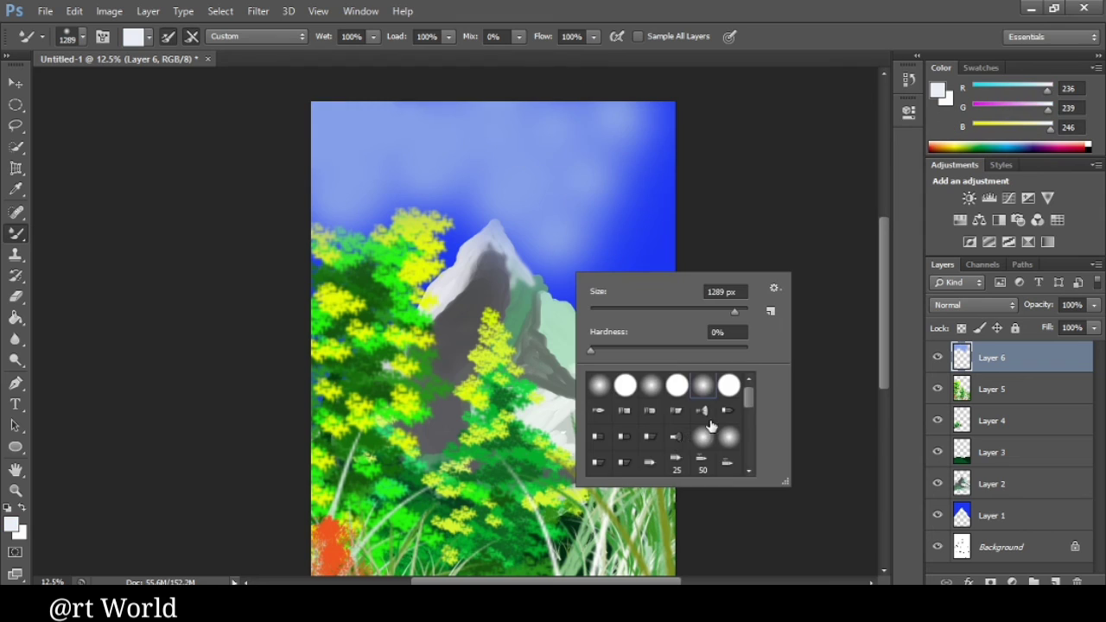
scroll(672, 441, down, 3)
scroll(672, 441, down, 2)
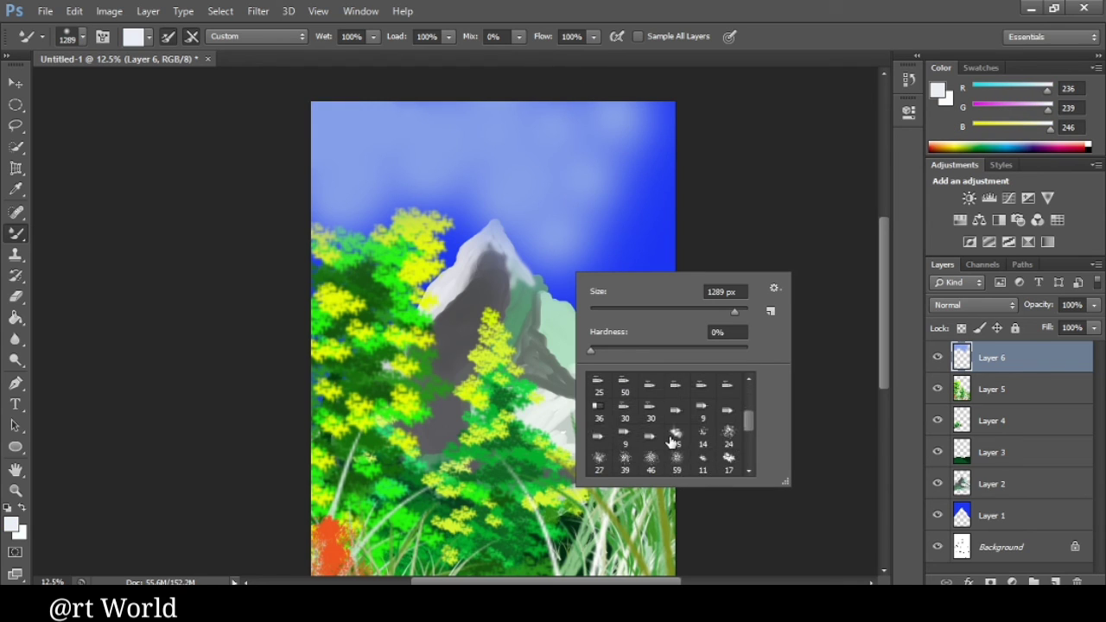
click(676, 438)
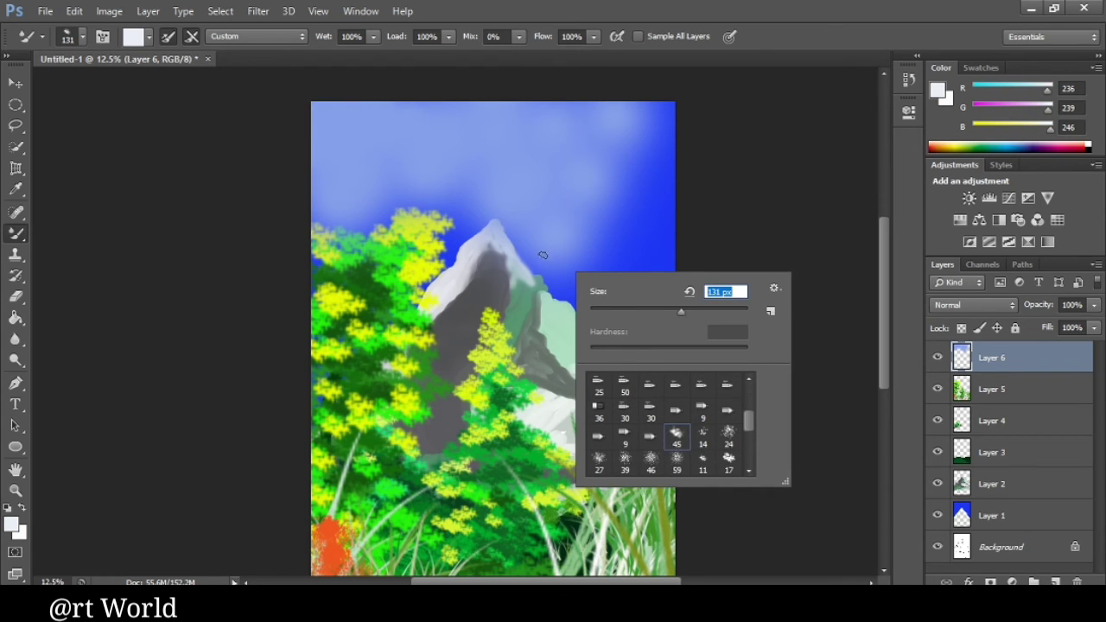
drag(680, 313, 721, 309)
key(Return)
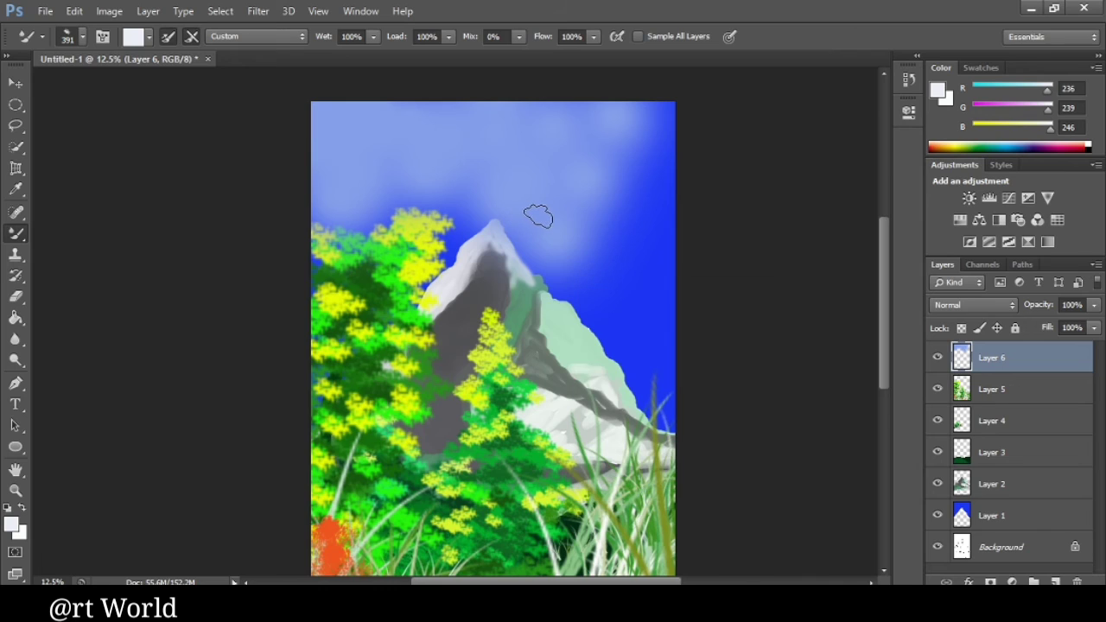
Paint white cloud strokes stretching right of the peak and brighten the cloud's top-right edge
drag(547, 220, 565, 225)
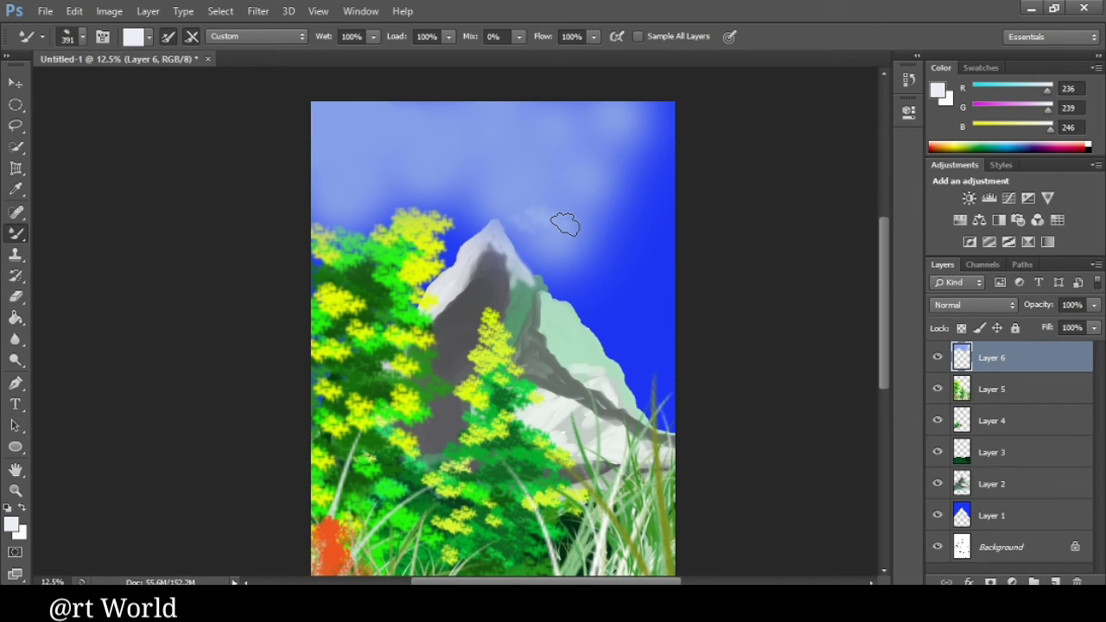
drag(567, 222, 589, 227)
drag(605, 221, 652, 232)
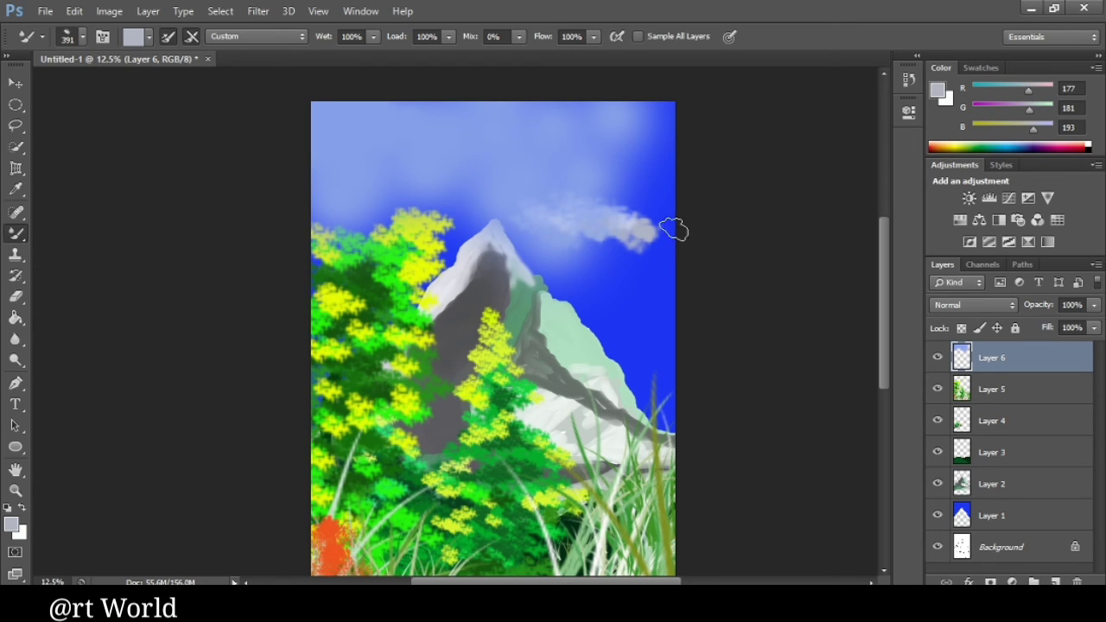
mouse_move(671, 230)
mouse_down()
mouse_move(669, 196)
mouse_move(625, 170)
mouse_up()
alt+click(670, 196)
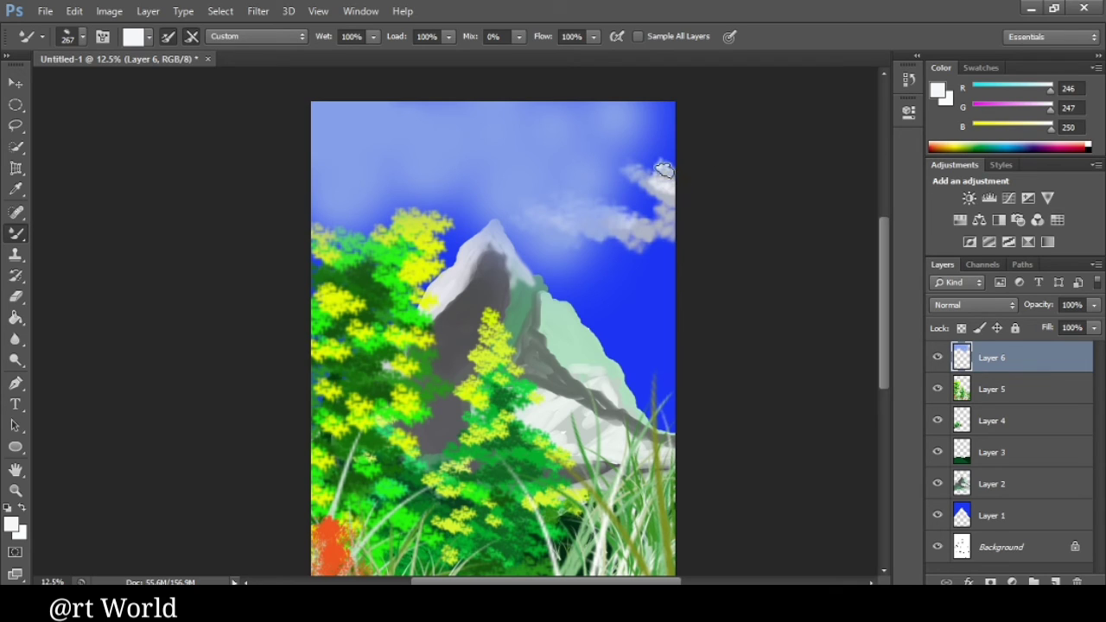
drag(663, 170, 661, 159)
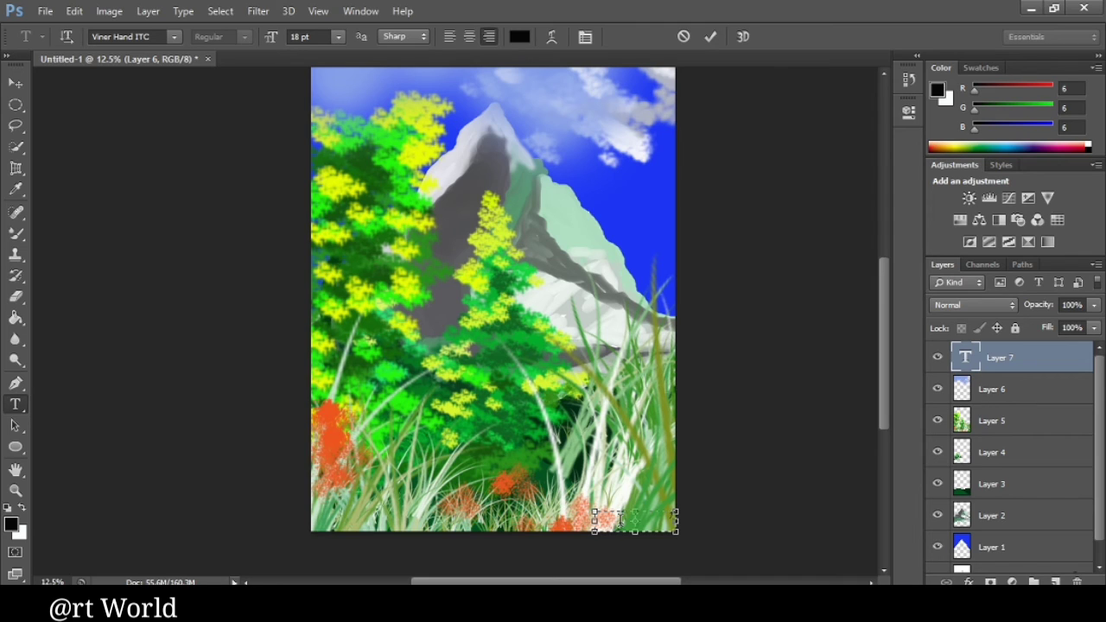
Type the artist's name as a signature and place it at the bottom-right corner
text(Priyanka Prasad)
click(15, 82)
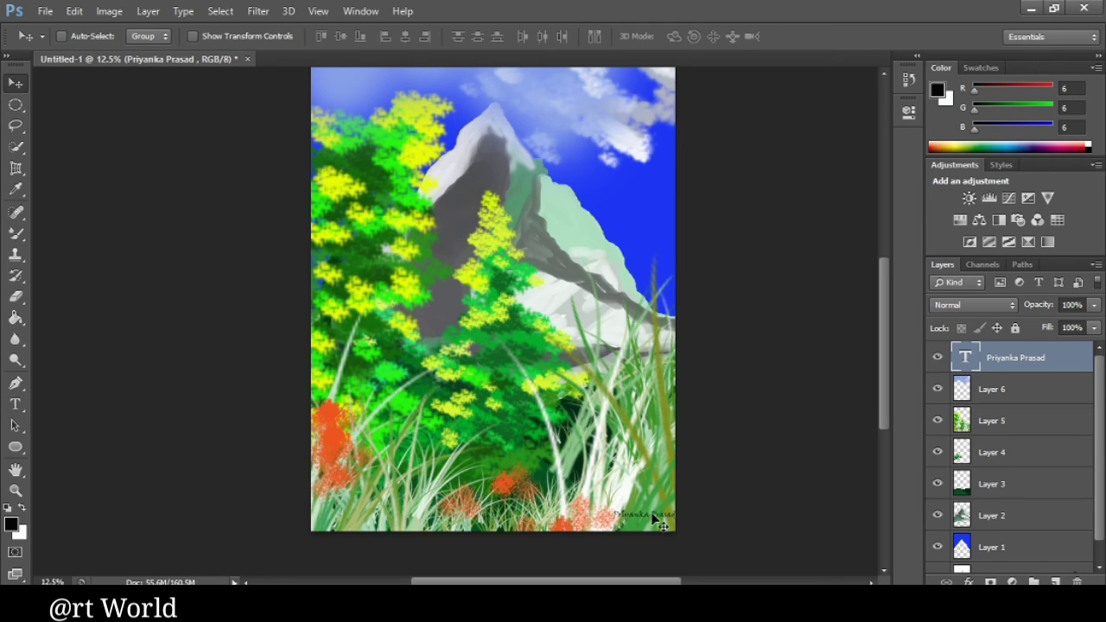
drag(654, 516, 638, 518)
Zoom in on the painting to inspect the signature, treetops and peak
click(15, 489)
click(477, 326)
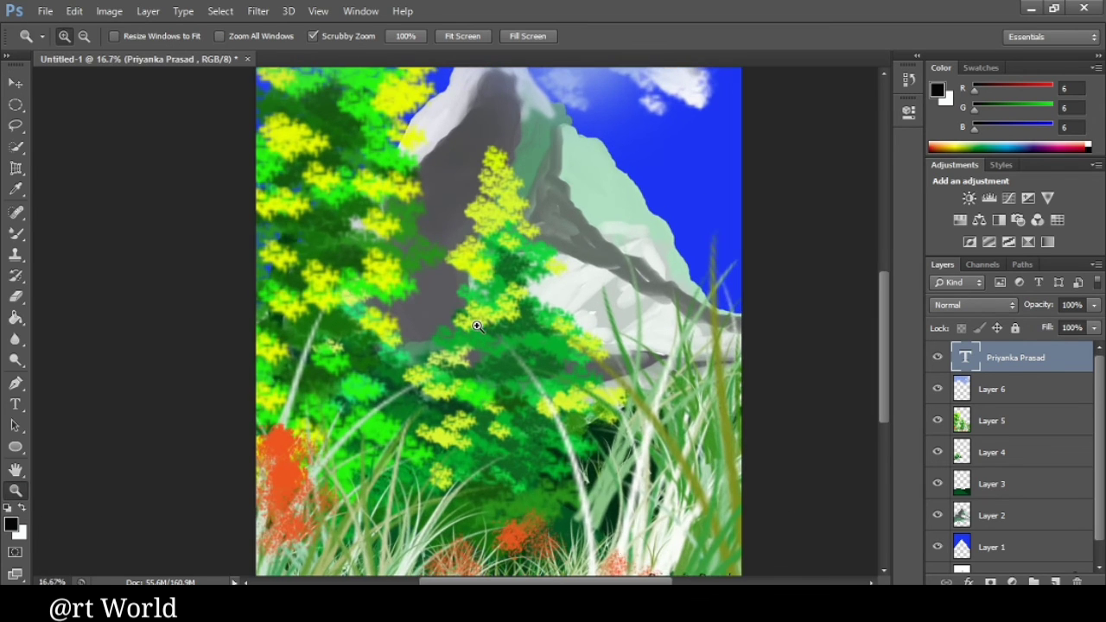
drag(597, 510, 630, 508)
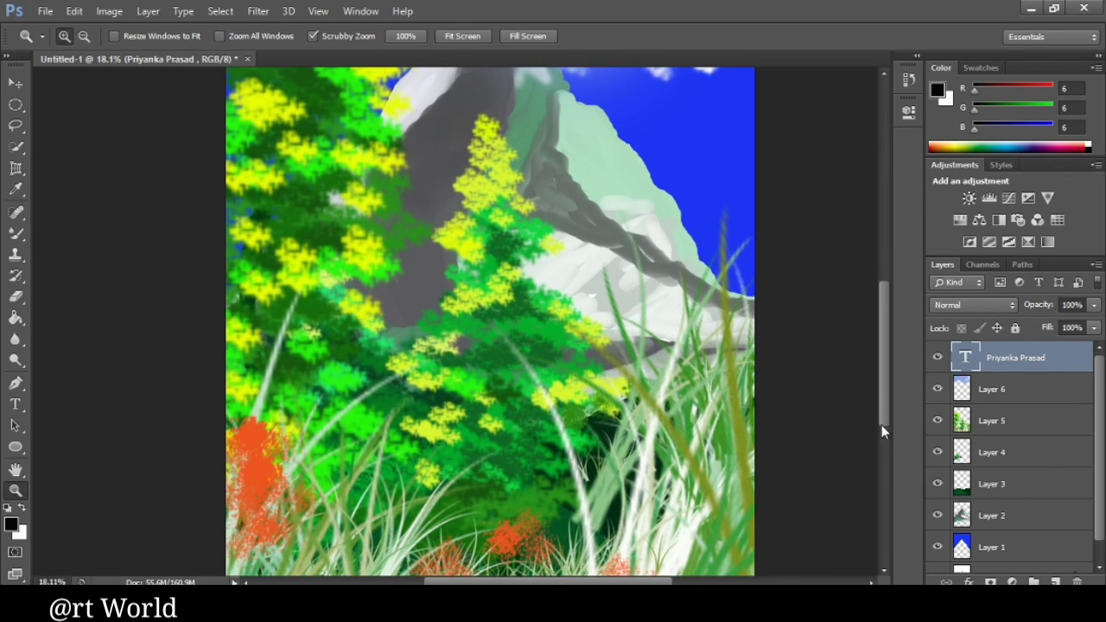
drag(887, 386, 884, 449)
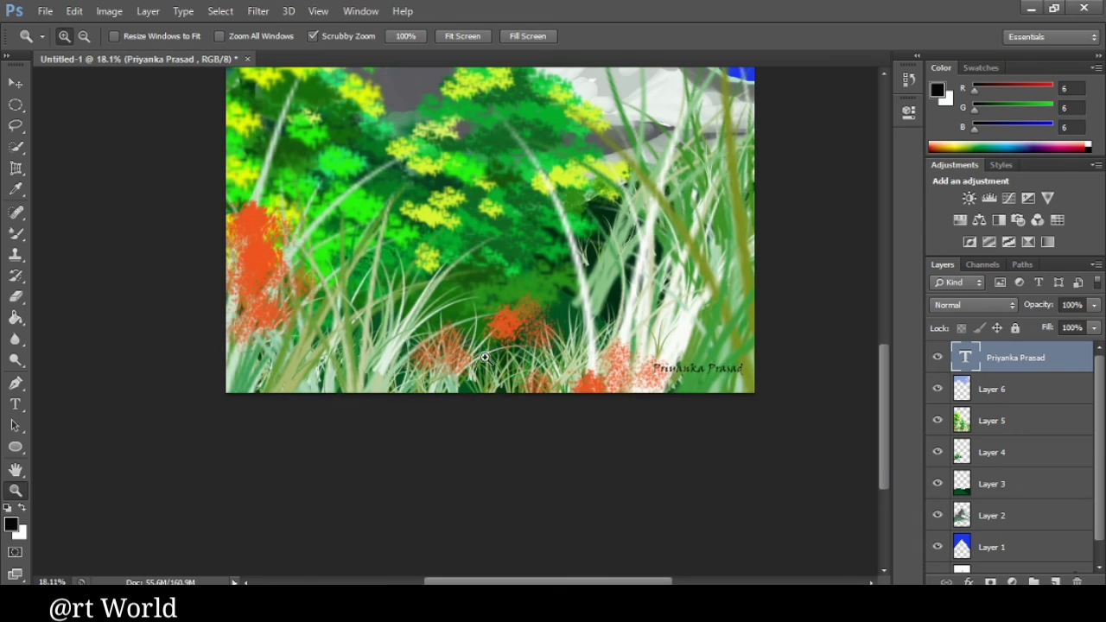
scroll(523, 328, up, 4)
scroll(523, 329, up, 4)
scroll(526, 332, up, 4)
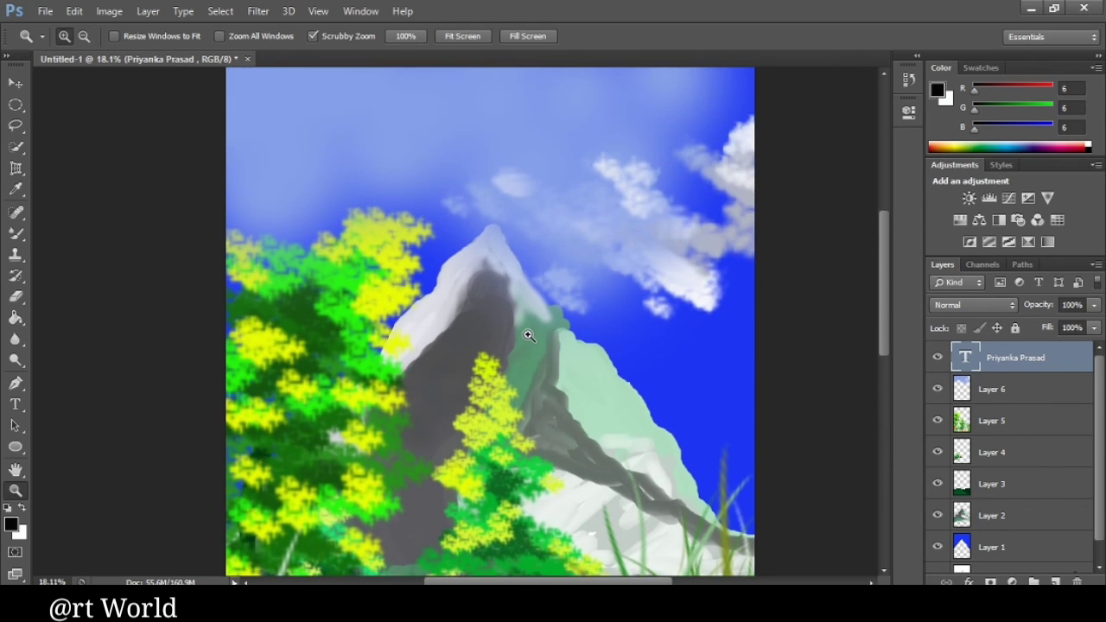
scroll(528, 336, up, 3)
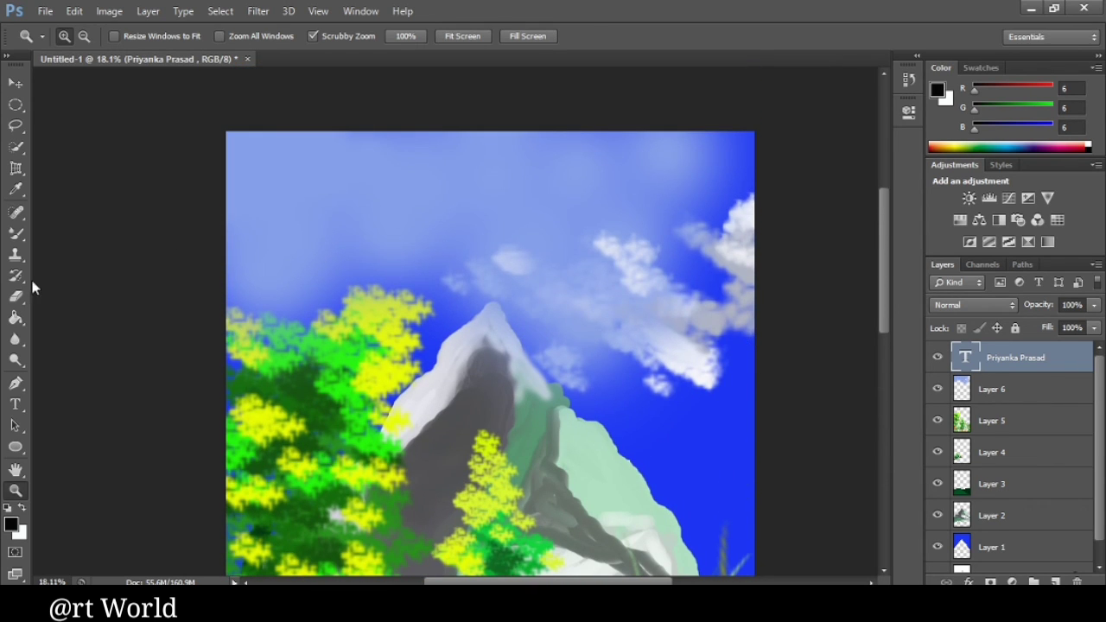
drag(331, 339, 402, 375)
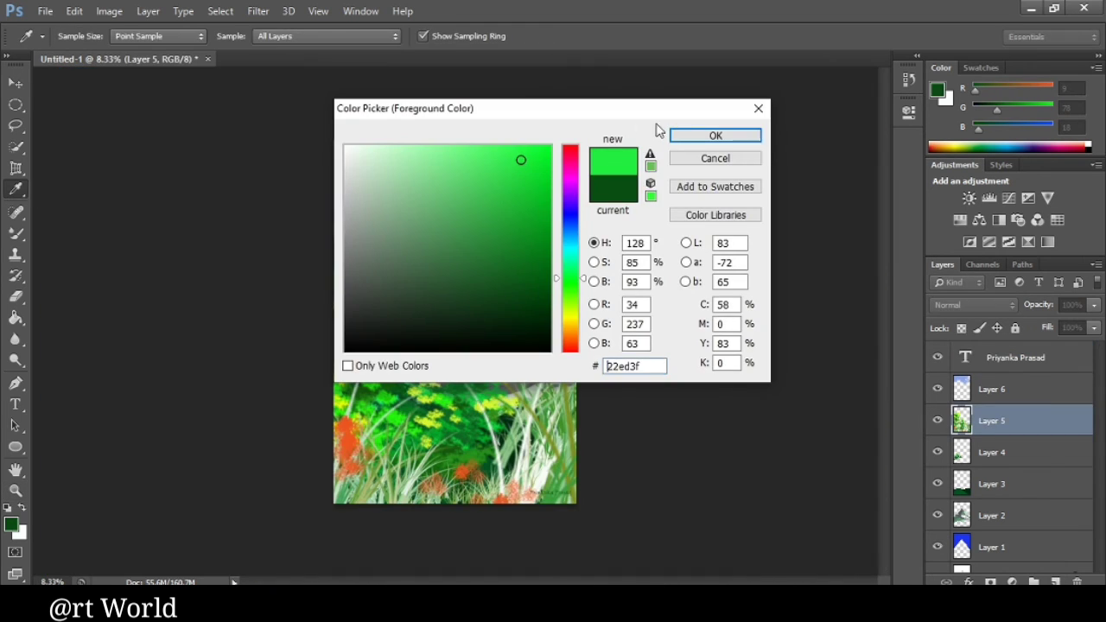
Set green with a 195 px leaf brush preset and stamp leaf sprigs atop the left tree
click(710, 135)
right_click(537, 292)
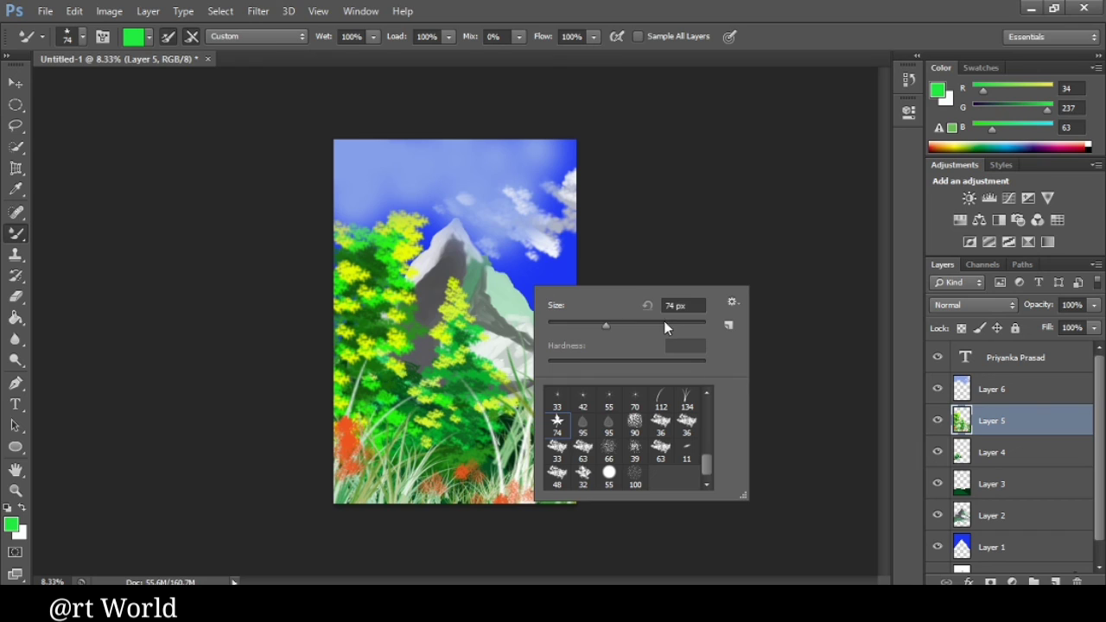
click(417, 308)
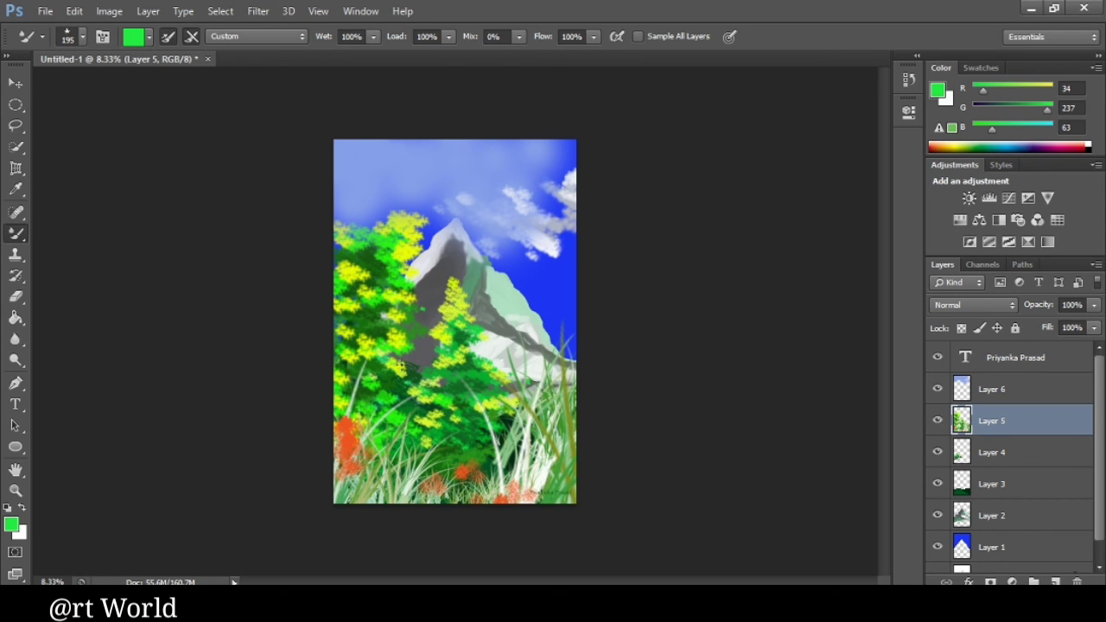
right_click(369, 391)
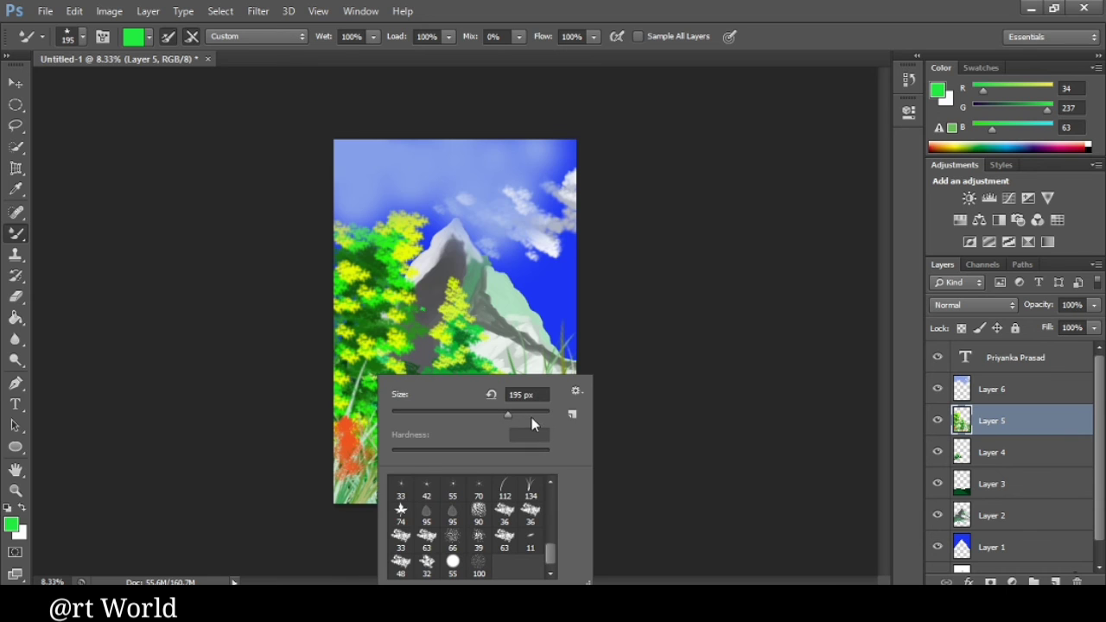
key(Return)
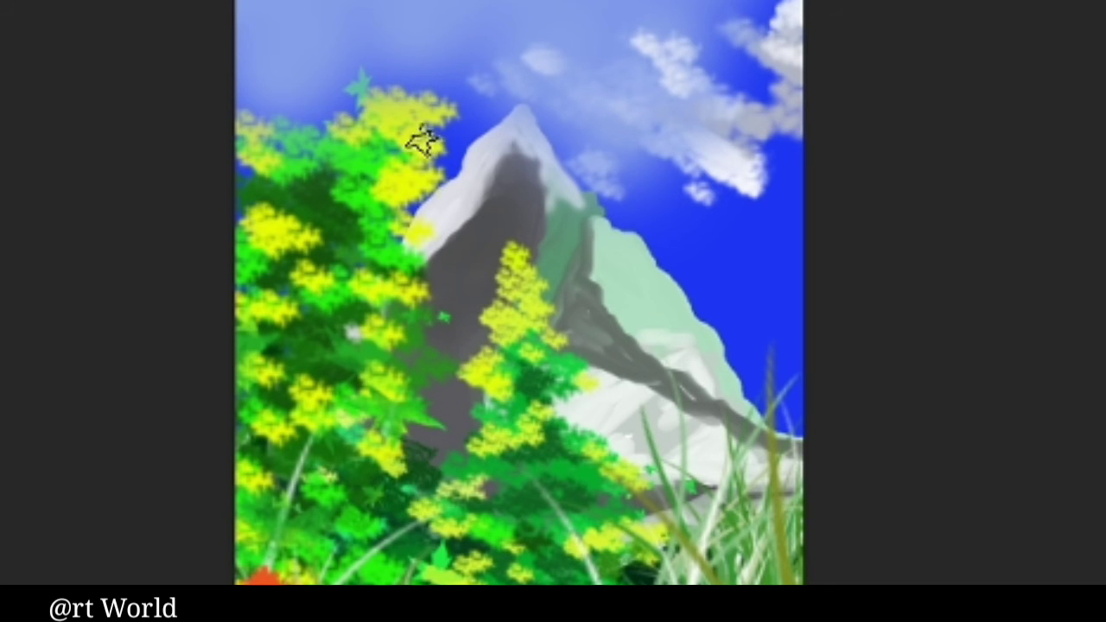
drag(395, 94, 390, 92)
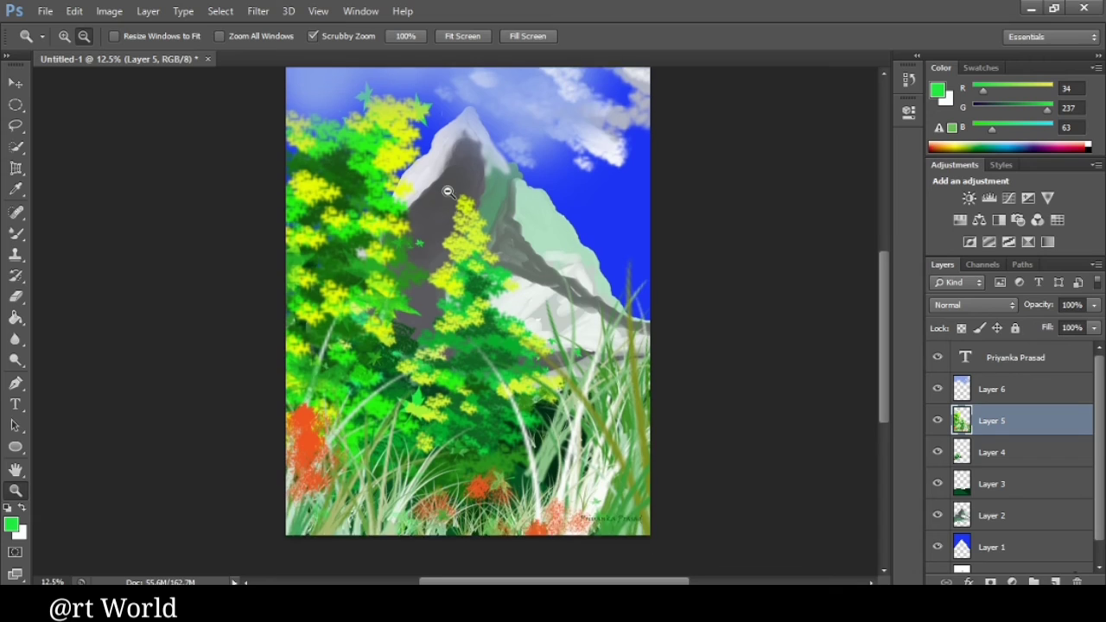
scroll(447, 192, up, 3)
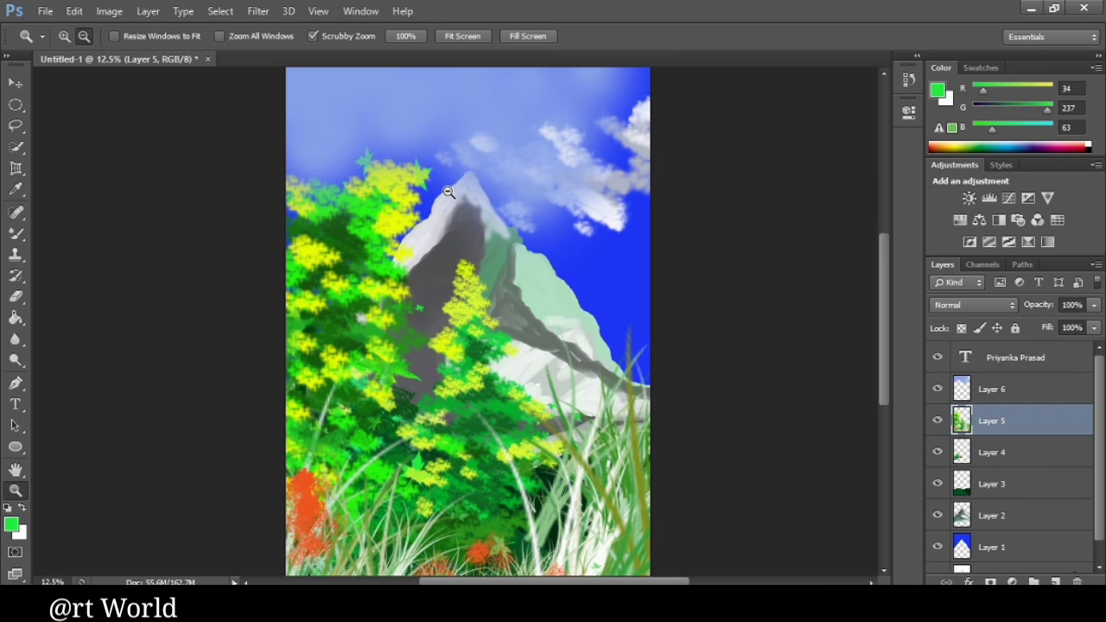
Save the painting to the Desktop as JPEG 'Landscape 2' at Quality 8 (High)
click(45, 11)
click(98, 204)
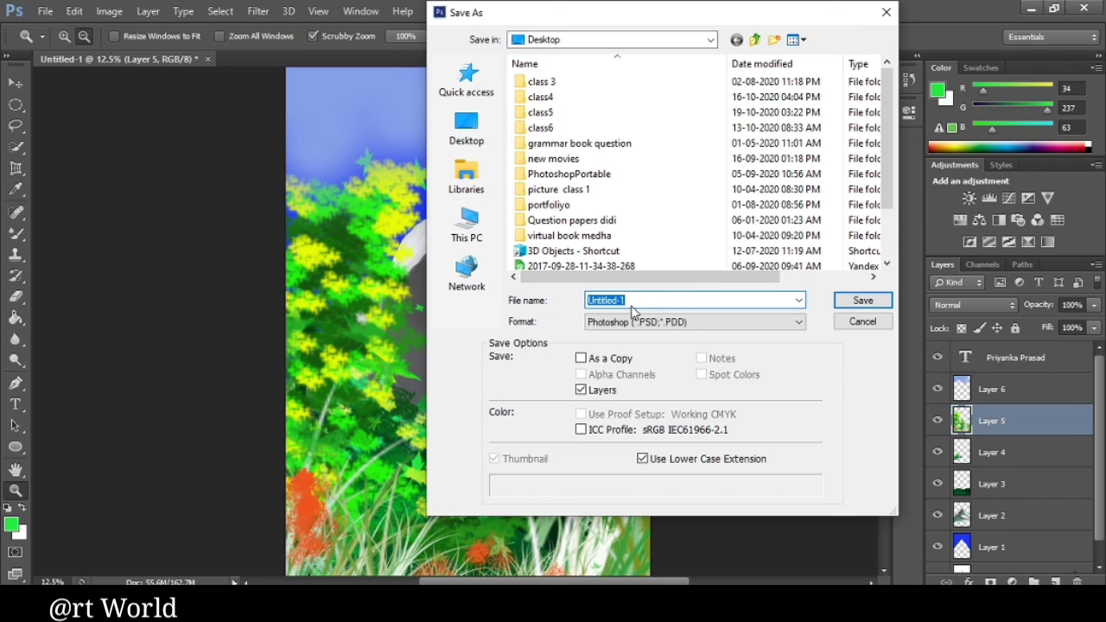
text(Landscape 2)
click(699, 322)
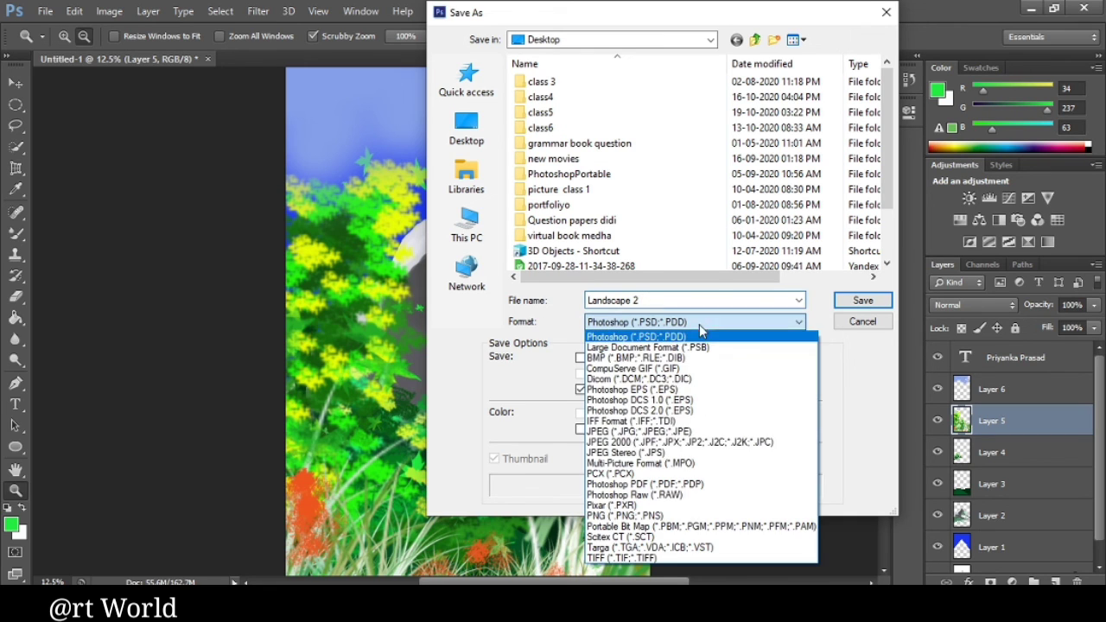
click(630, 431)
click(860, 299)
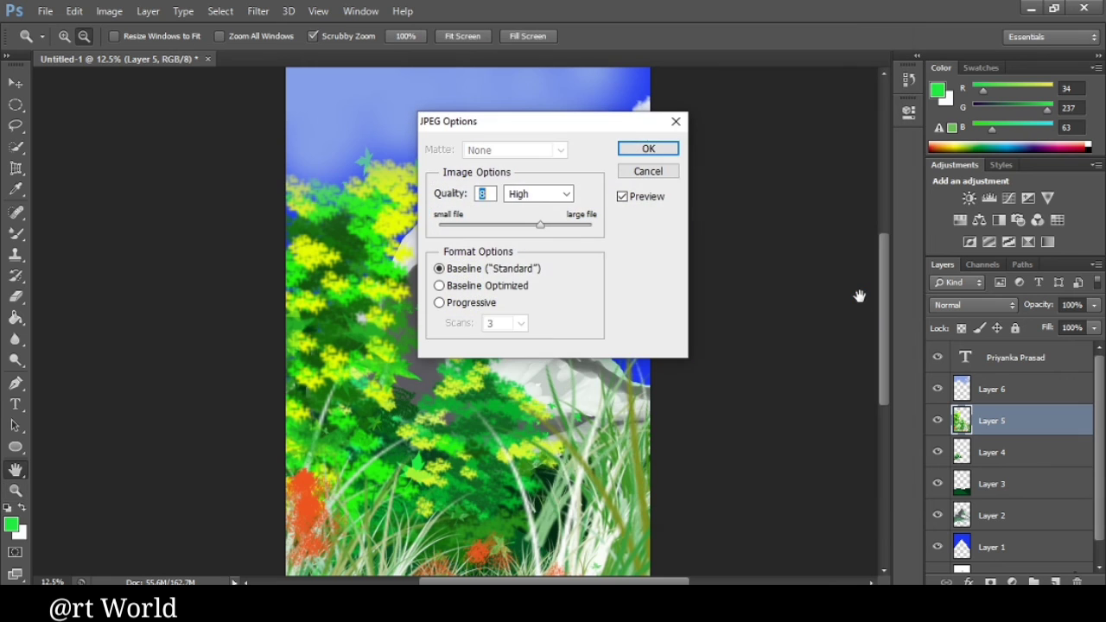
click(646, 150)
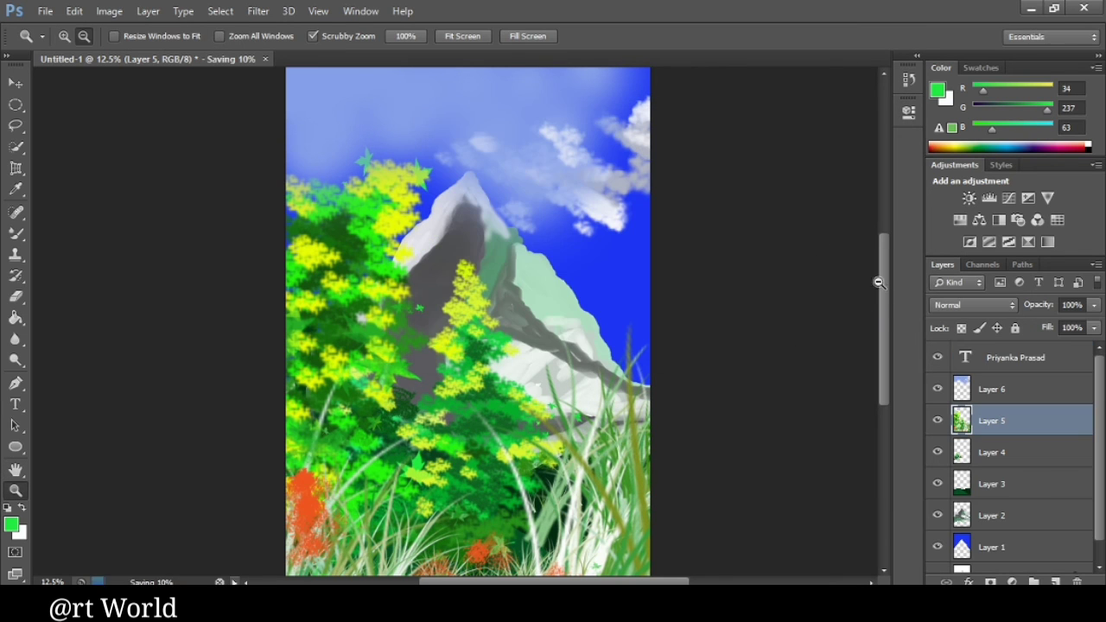
click(1031, 10)
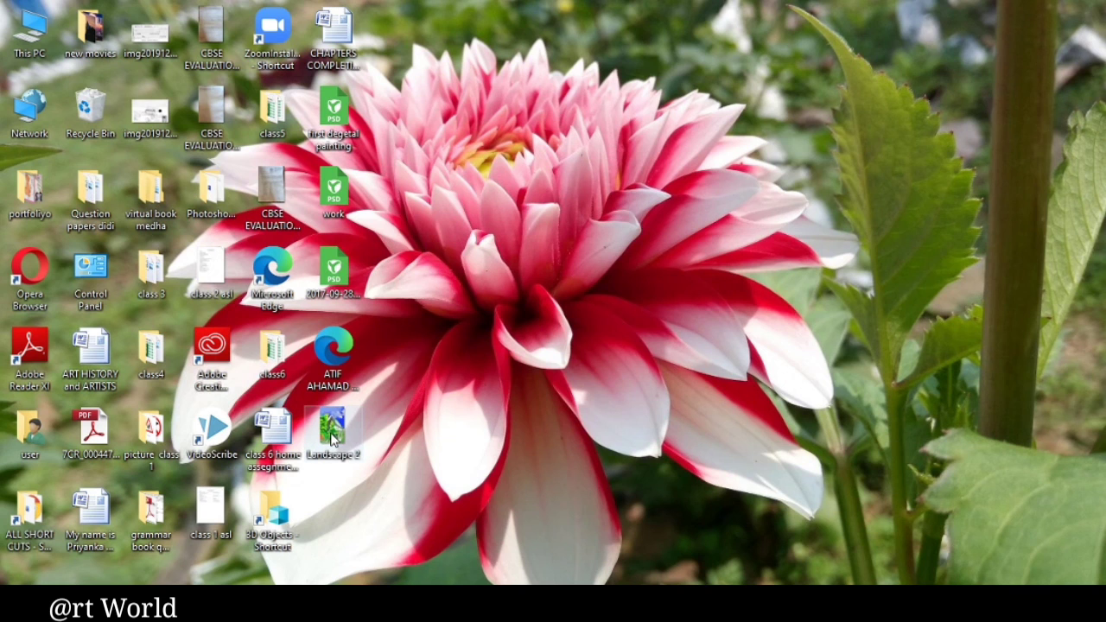
Open the Landscape 2 desktop icon to view the finished painting in Photos
double_click(332, 432)
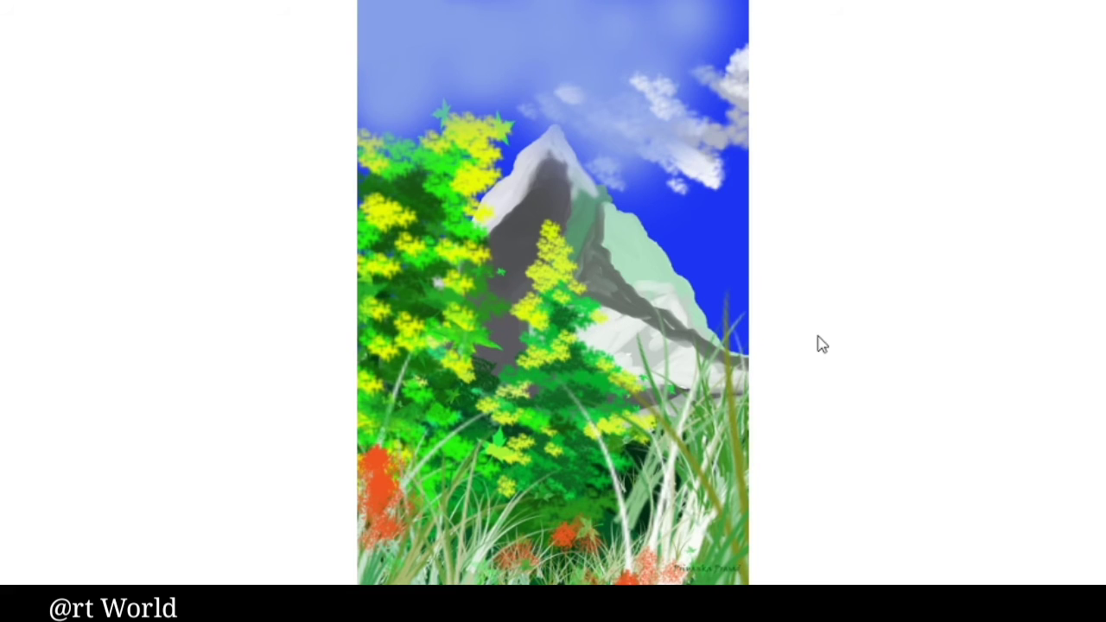